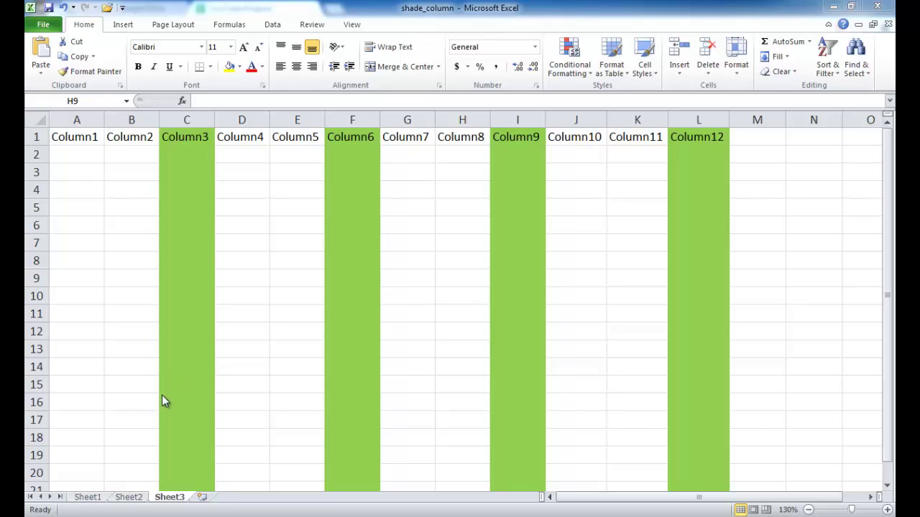
- On Sheet1, review the preset table styles and start a new custom table style
left_click(88, 498)
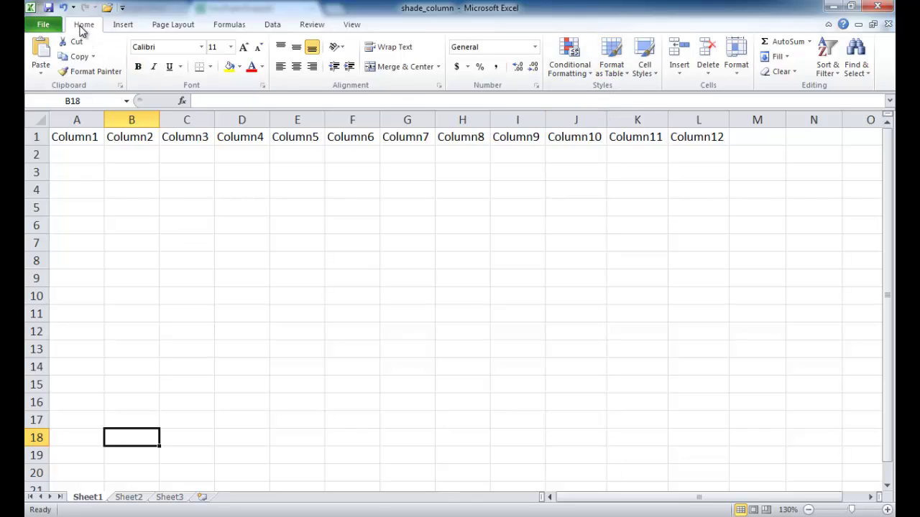
left_click(610, 68)
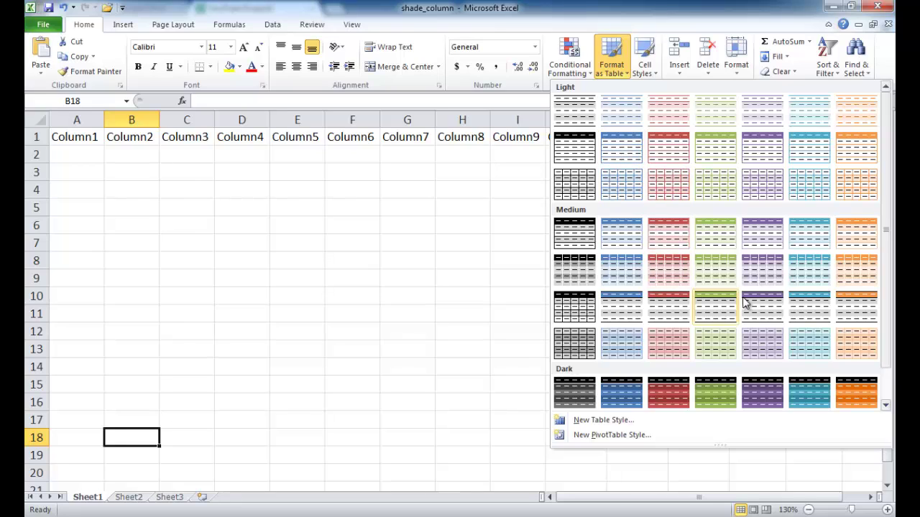
scroll(889, 249, "down", 1)
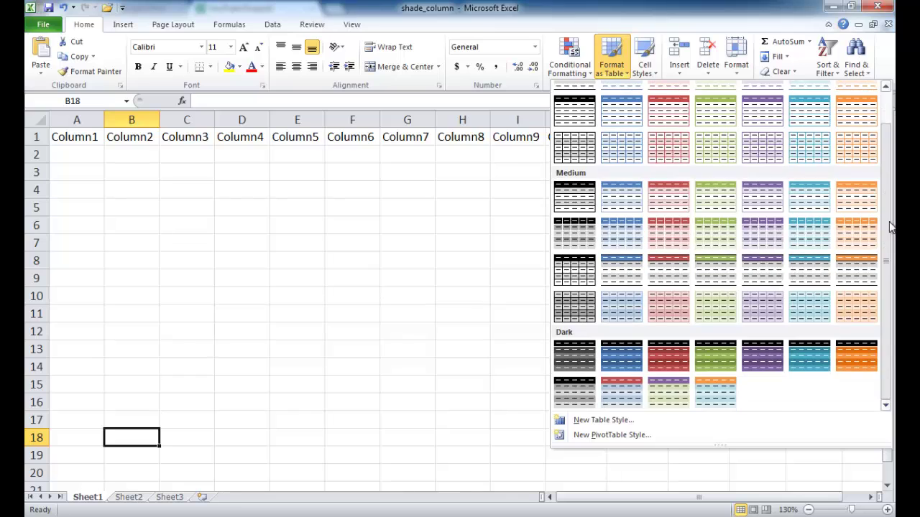
scroll(889, 250, "up", 1)
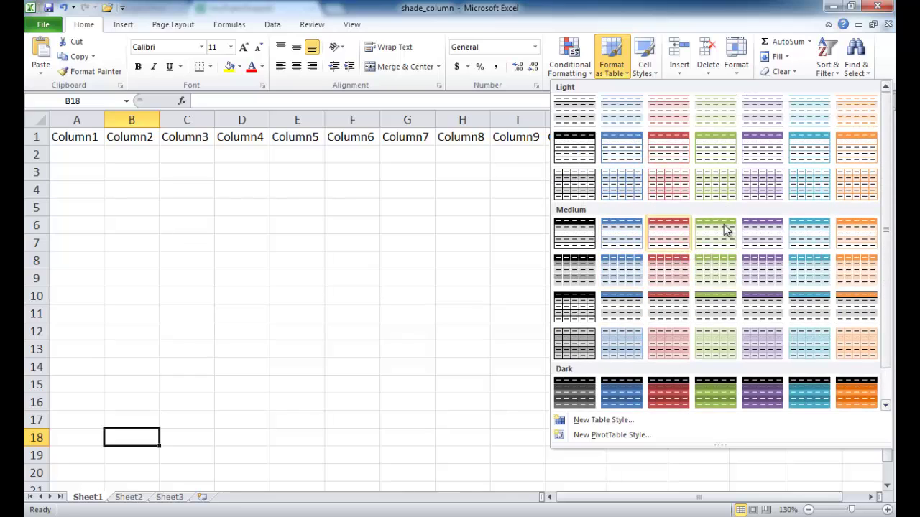
scroll(889, 246, "down", 1)
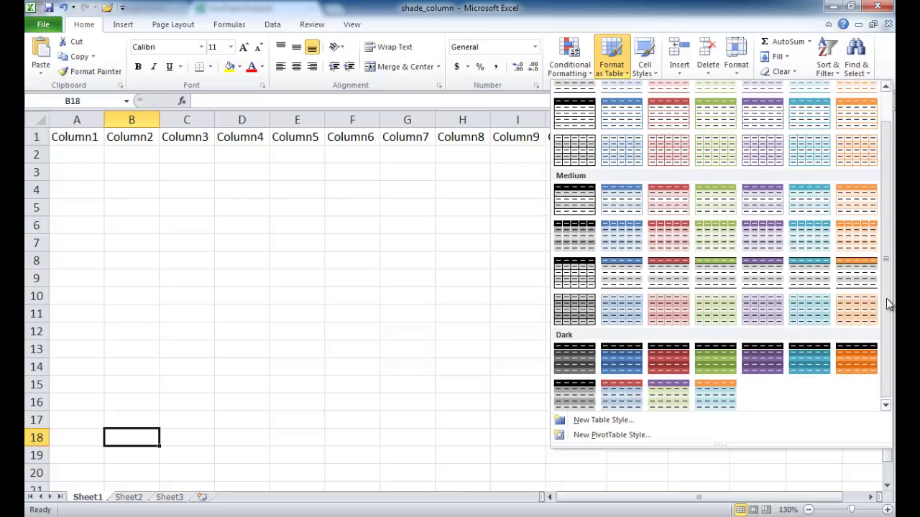
scroll(889, 246, "up", 1)
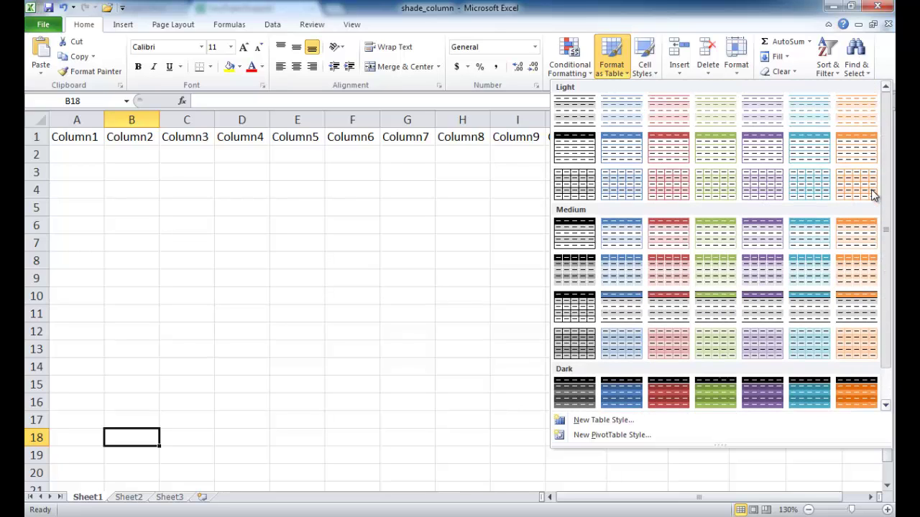
left_click(597, 420)
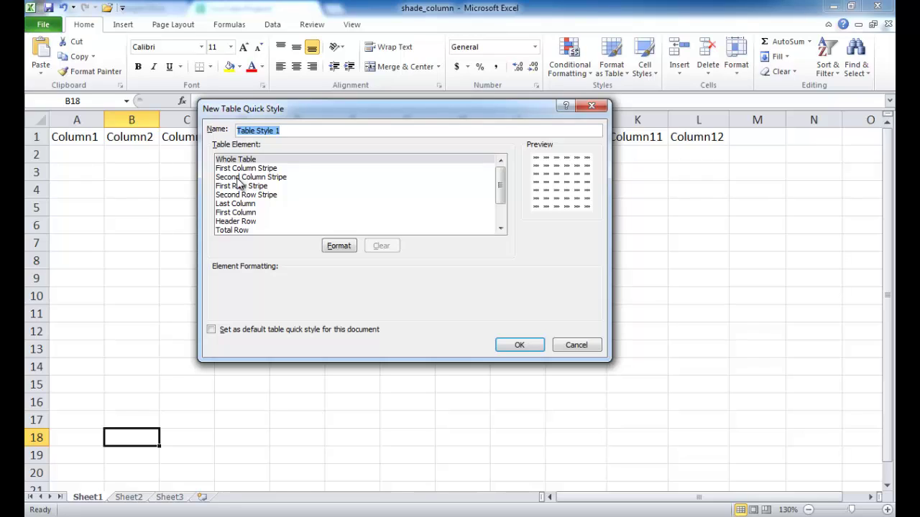
- Give the Second Column Stripe element of the new table style a light green fill
left_click(251, 178)
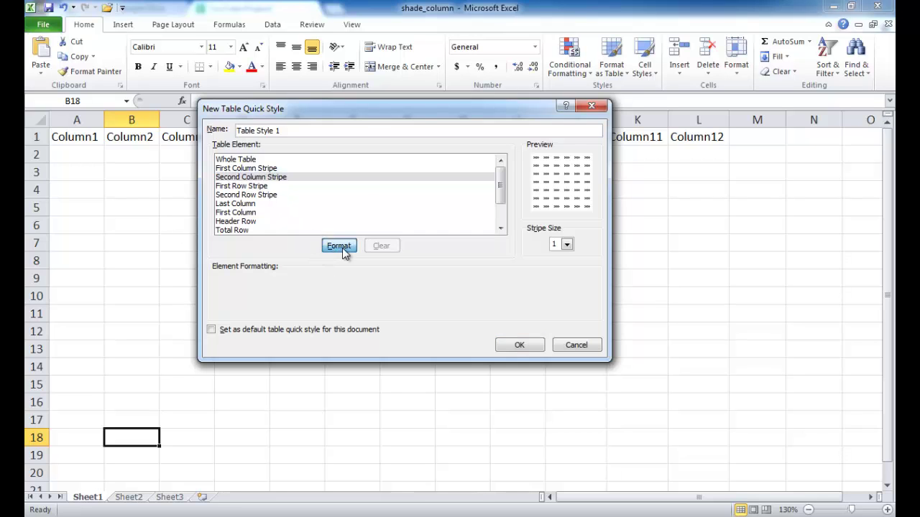
left_click(342, 248)
left_click(295, 244)
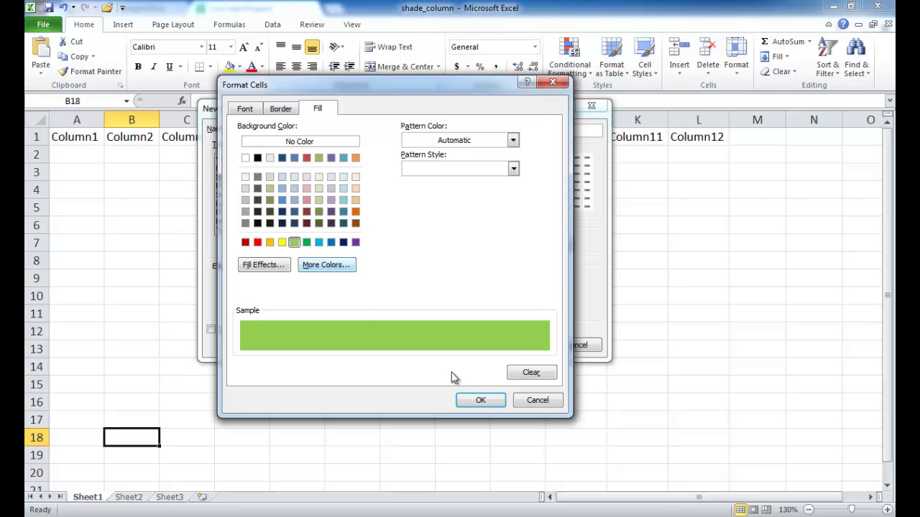
left_click(480, 399)
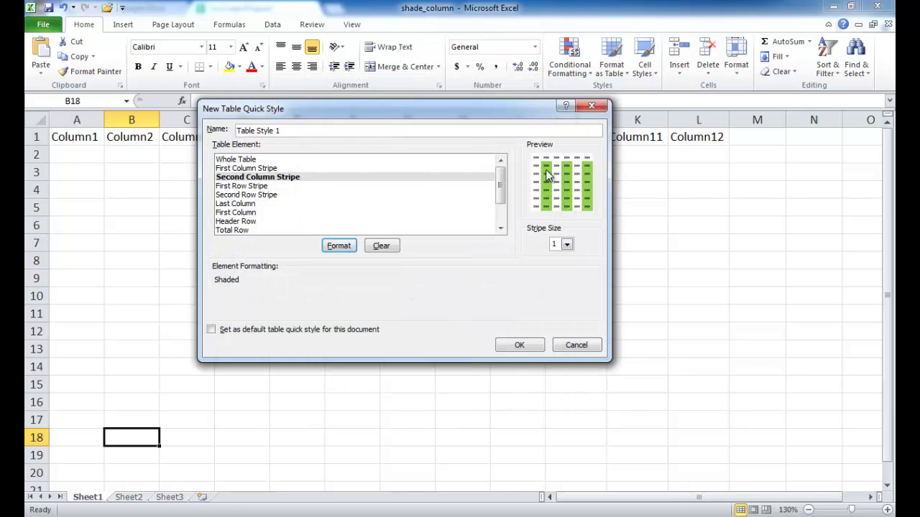
- Try a stripe size of 2 for the second column stripe, set it back to 1, and save the table style
left_click(567, 246)
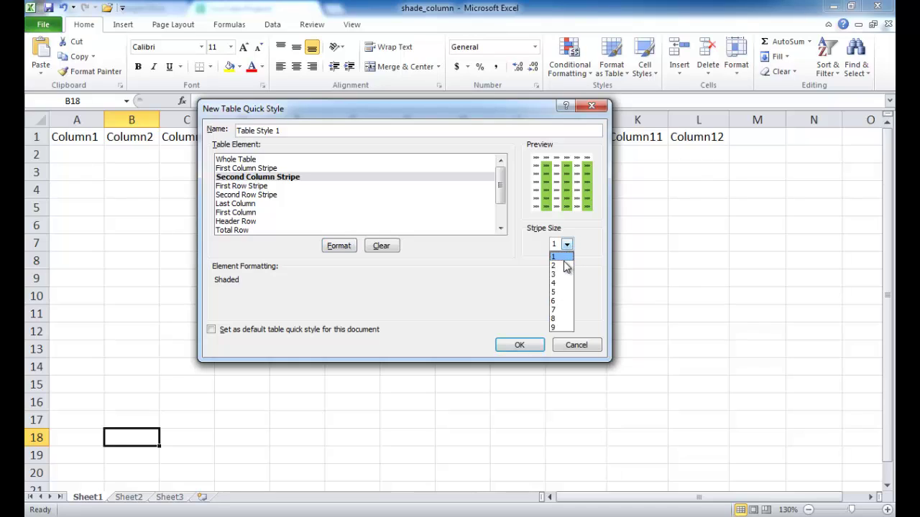
left_click(565, 265)
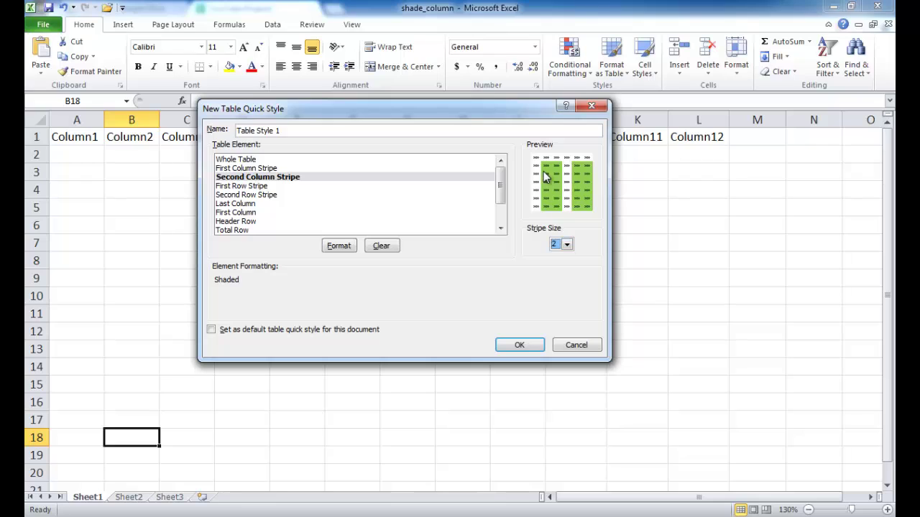
left_click(567, 245)
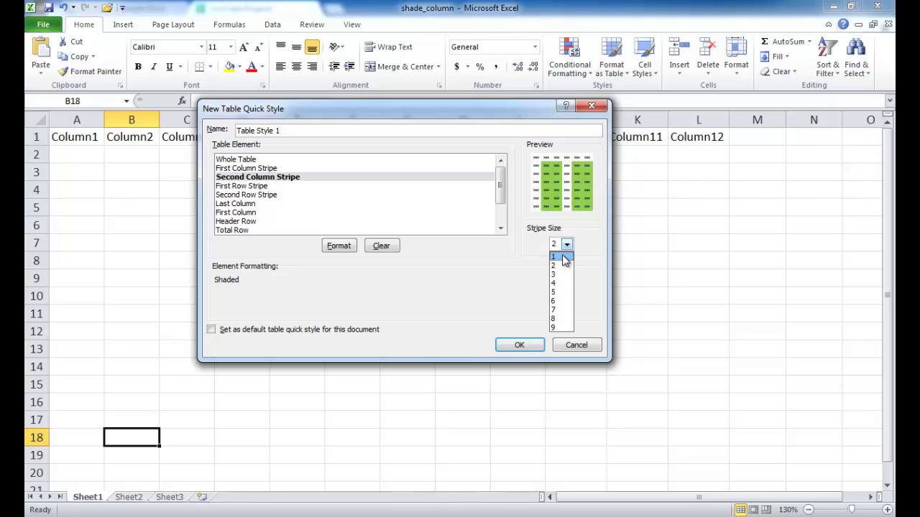
left_click(563, 256)
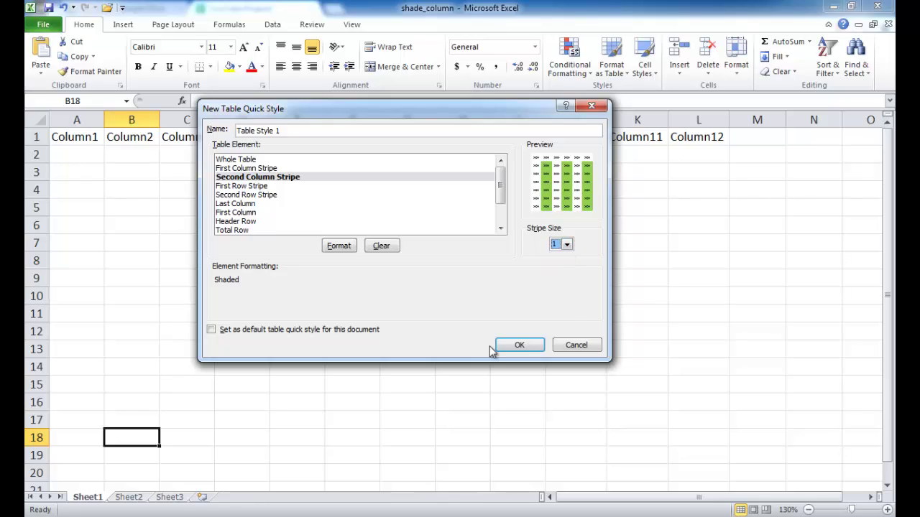
left_click(524, 344)
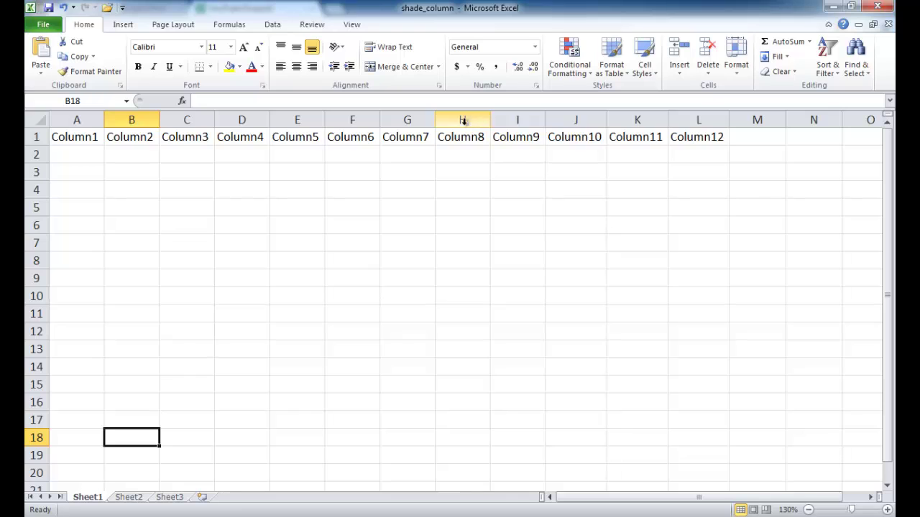
- Try to apply the custom table style to cell B18 with headers, and undo the table
left_click(619, 72)
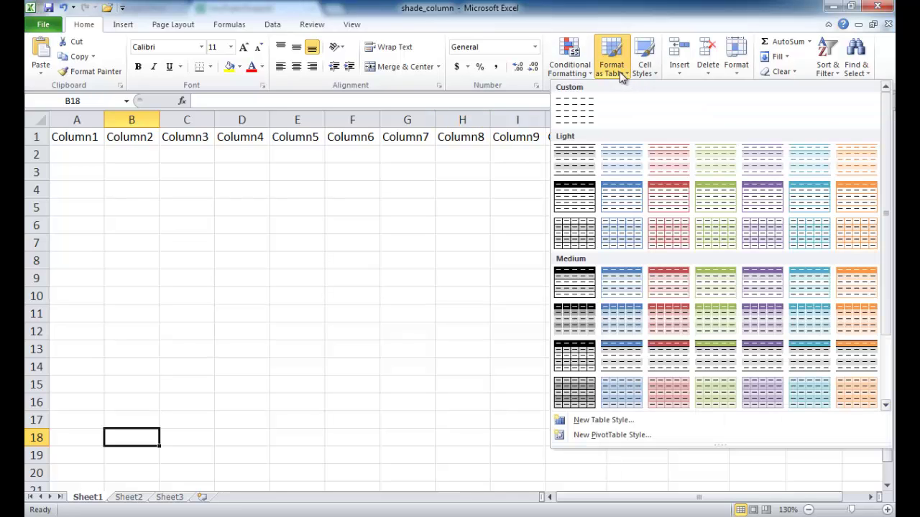
left_click(580, 110)
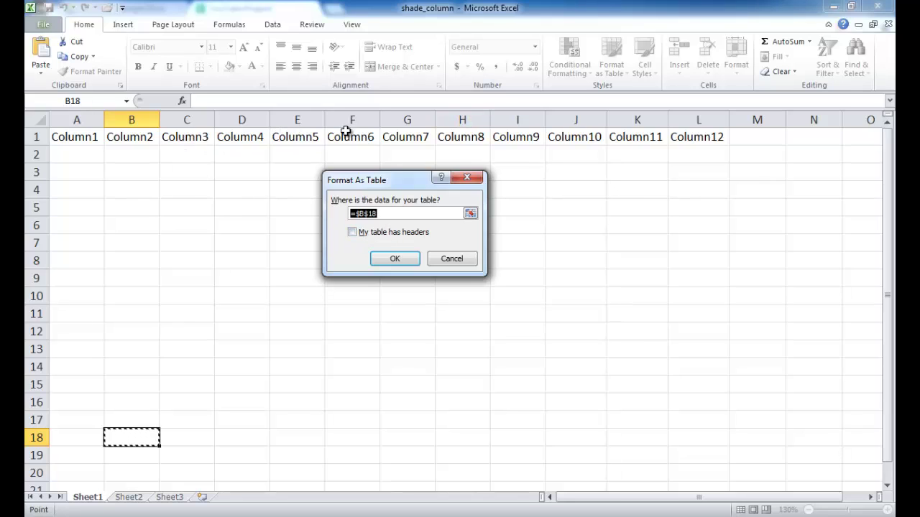
left_click(351, 232)
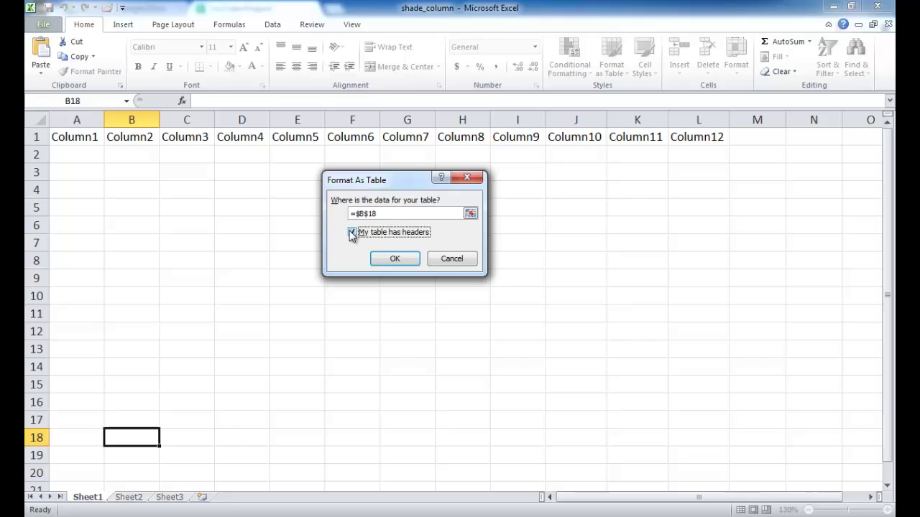
left_click(394, 259)
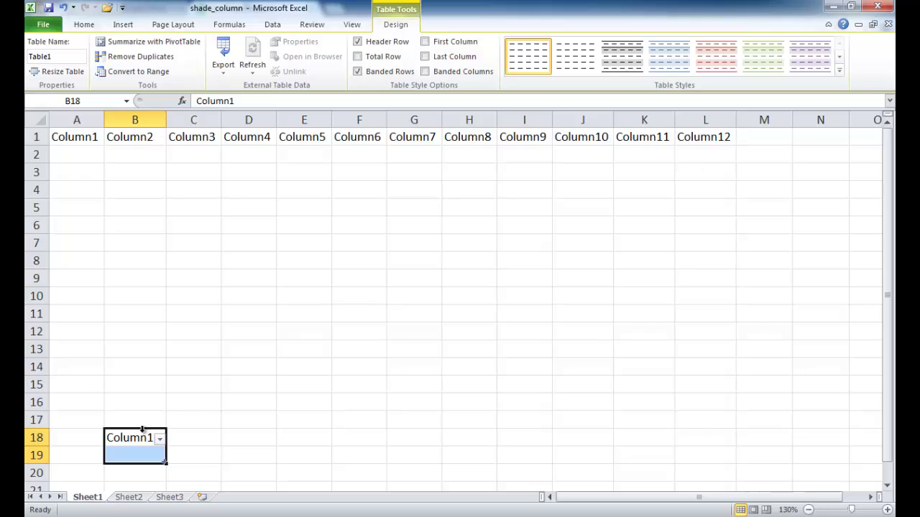
key("ctrl+z")
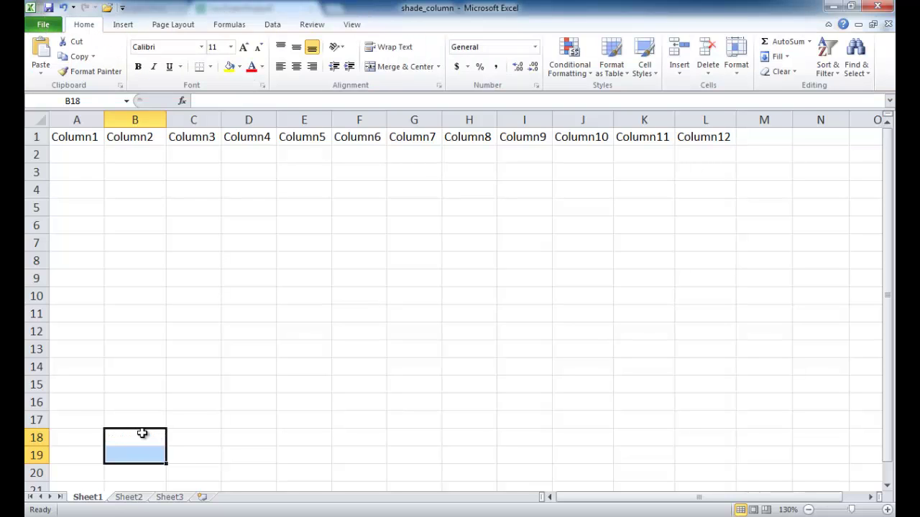
- Format columns A through L as a table with headers, using the custom table style
left_click(141, 171)
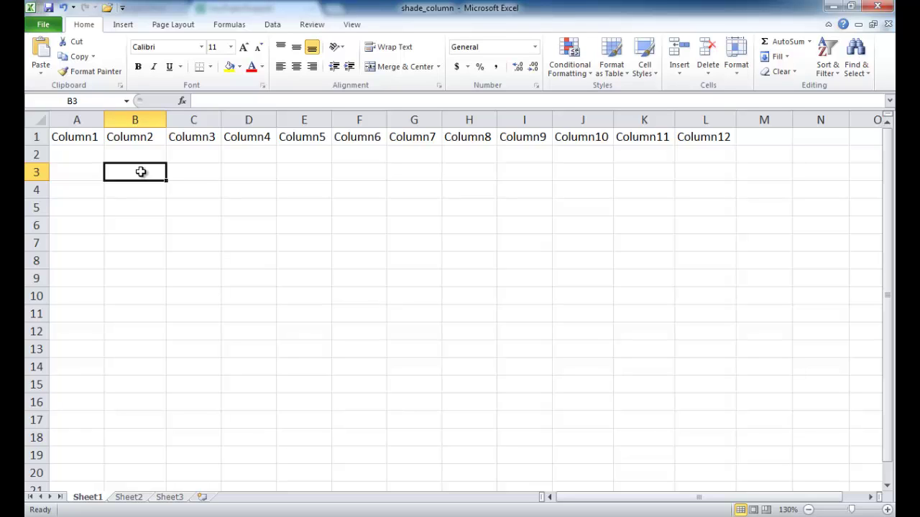
left_click_drag(79, 120, 698, 119)
left_click(611, 66)
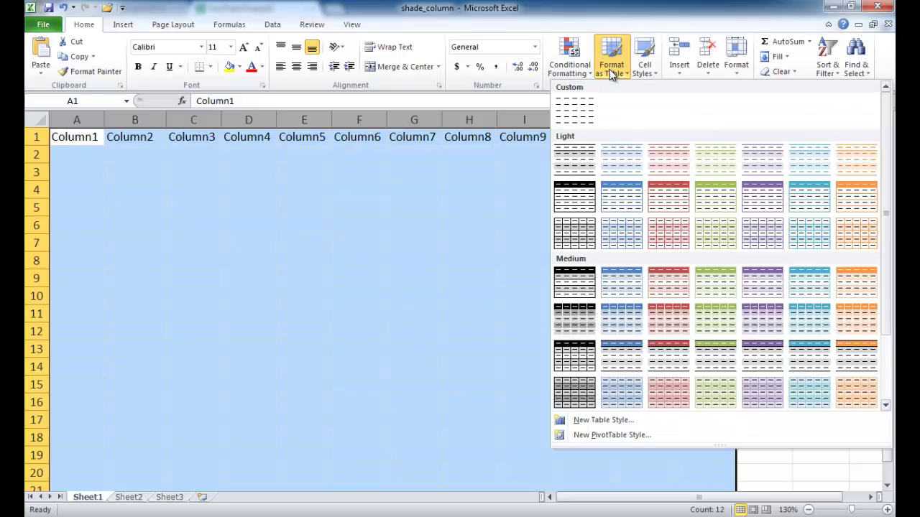
left_click(575, 110)
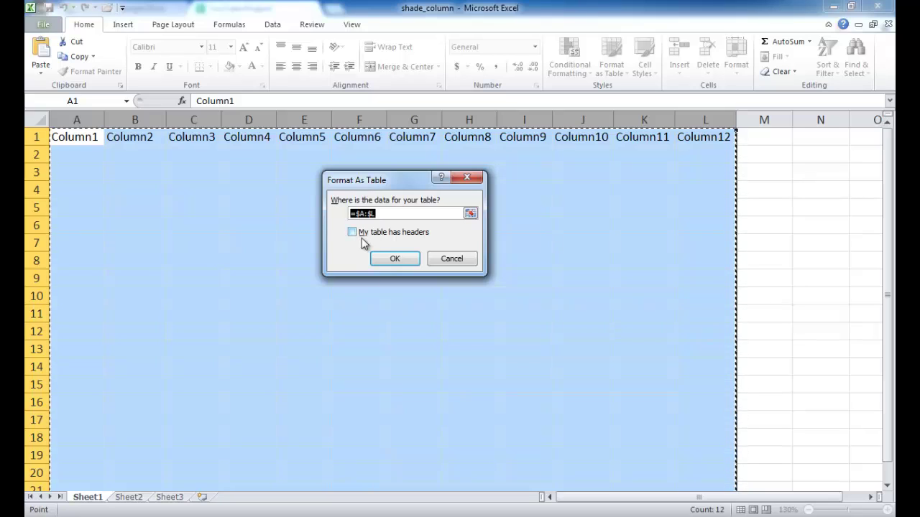
left_click(353, 233)
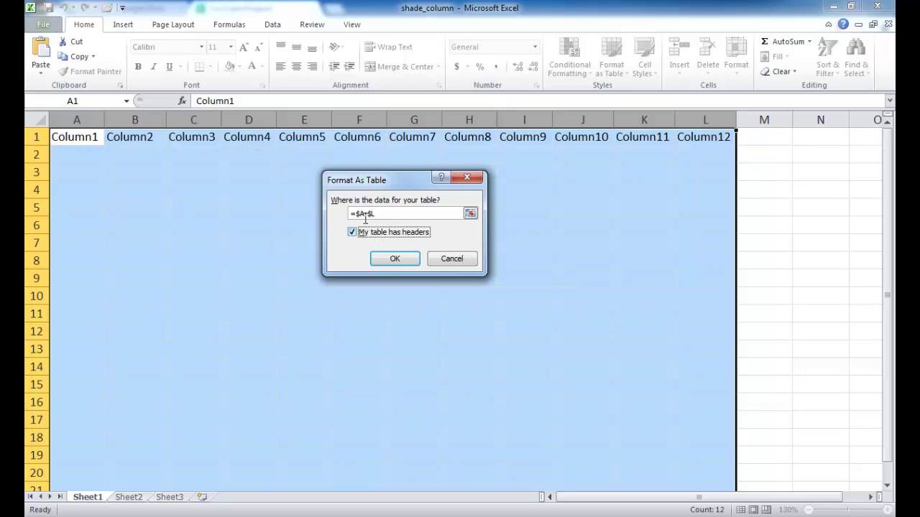
left_click(397, 258)
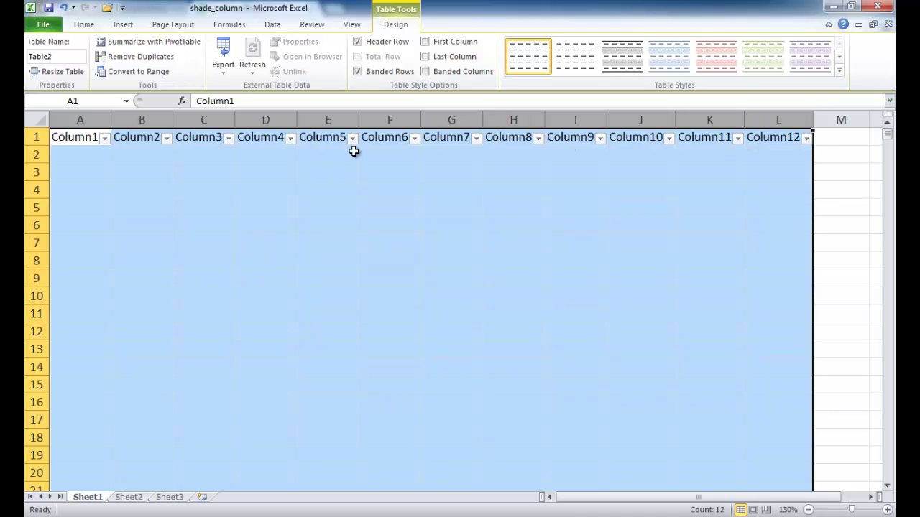
- Turn on banded columns for the table and convert it to a normal range
left_click(105, 139)
left_click(85, 138)
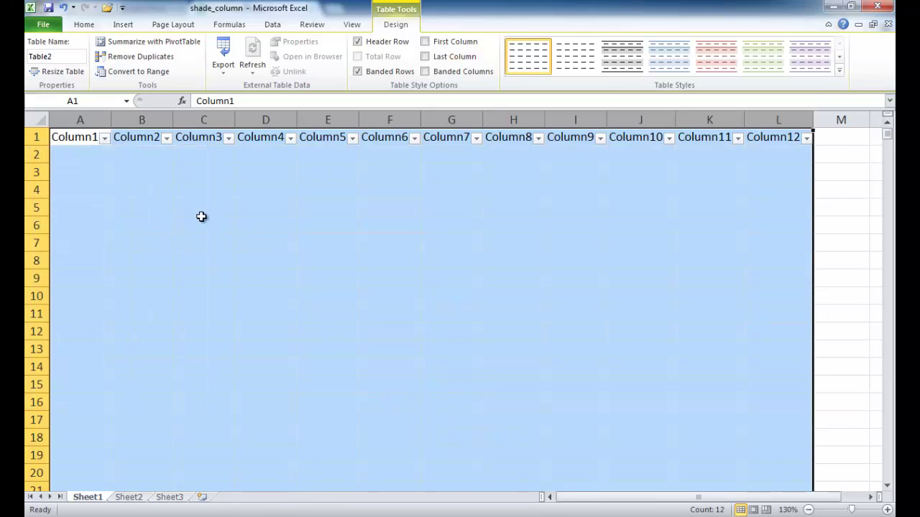
left_click(425, 71)
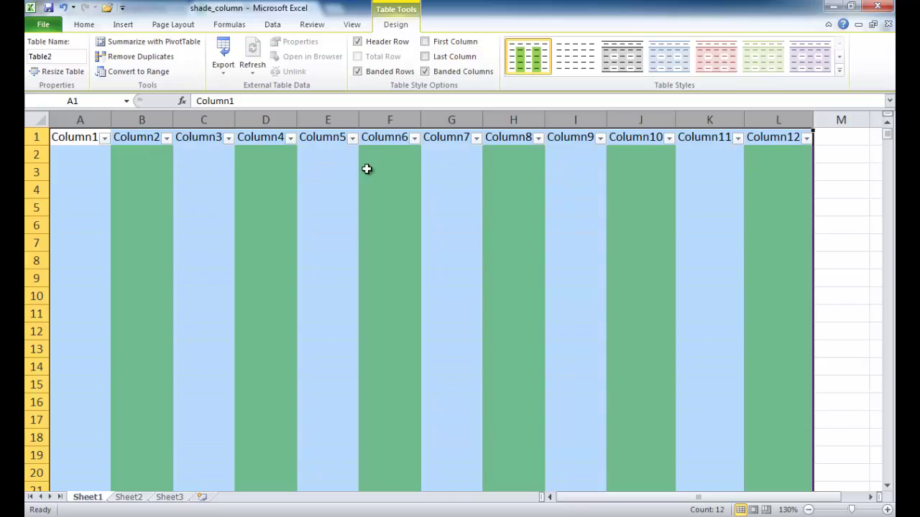
left_click(475, 210)
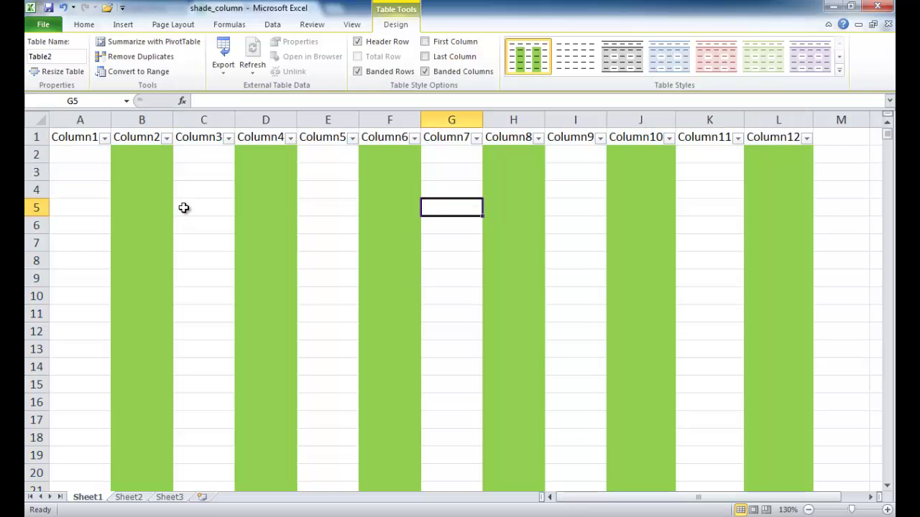
left_click(148, 72)
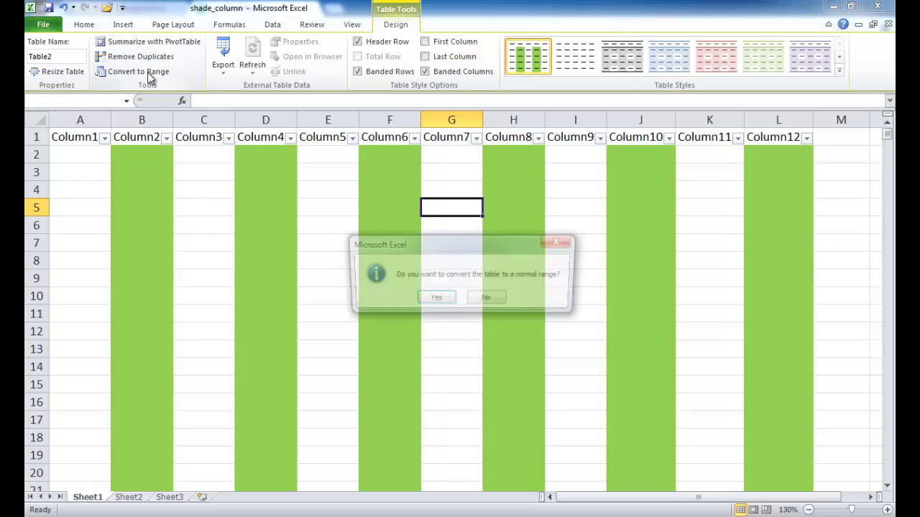
left_click(435, 301)
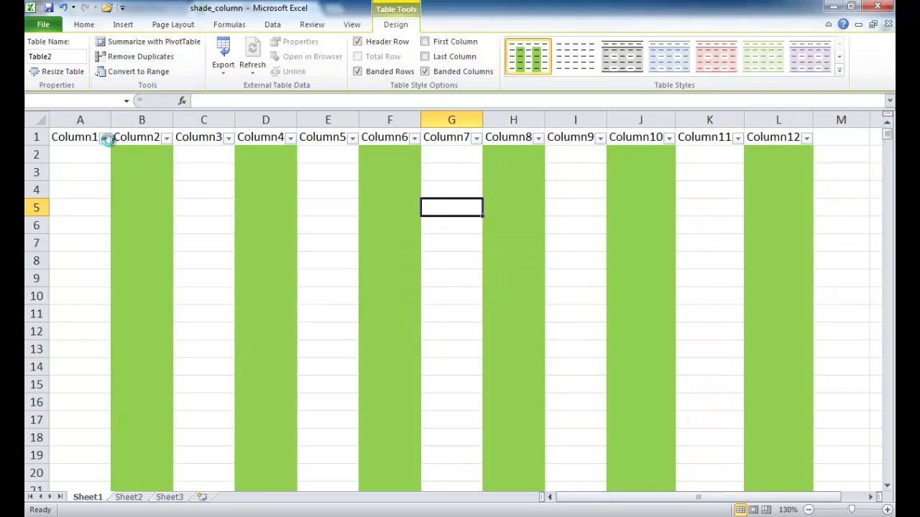
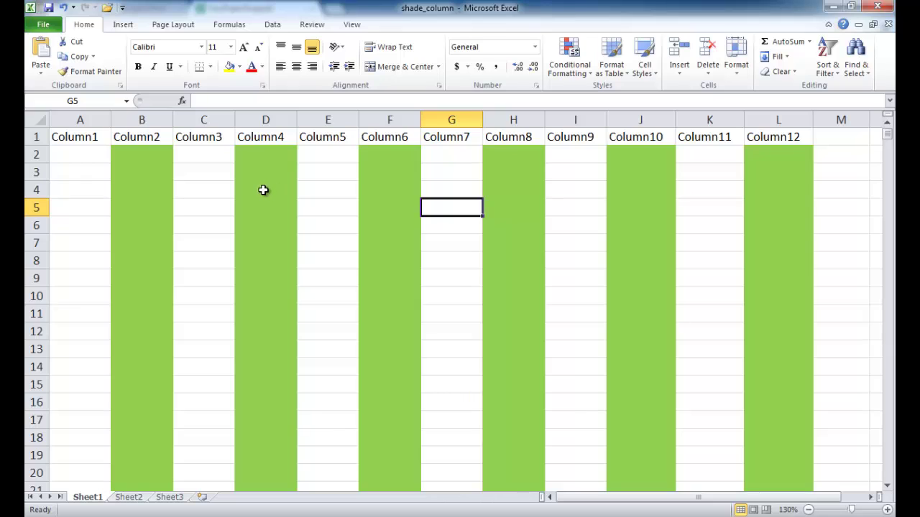
- On Sheet2, enter the formula =COLUMN(A1) in cell A2
left_click(130, 497)
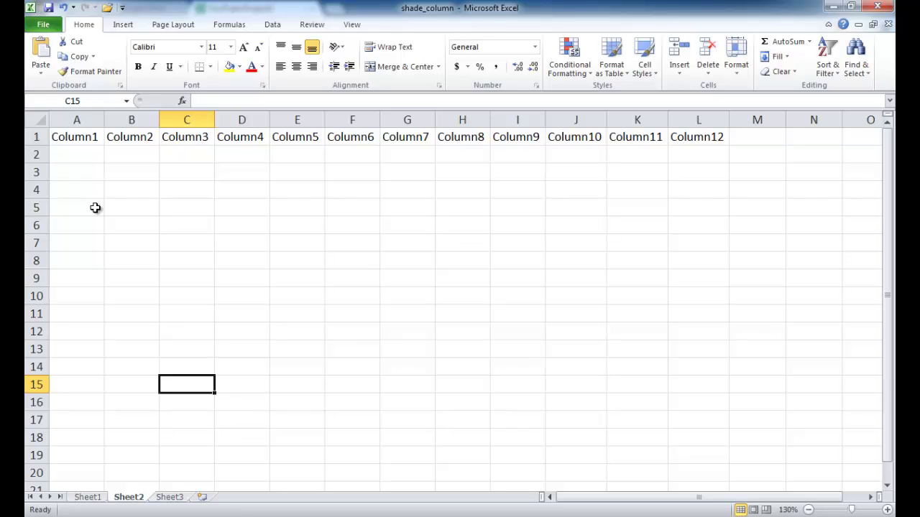
left_click(91, 160)
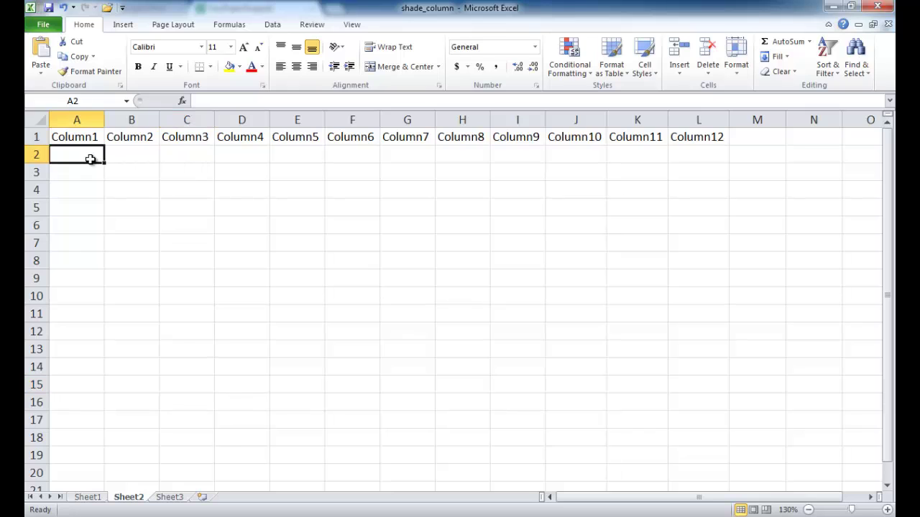
type("=")
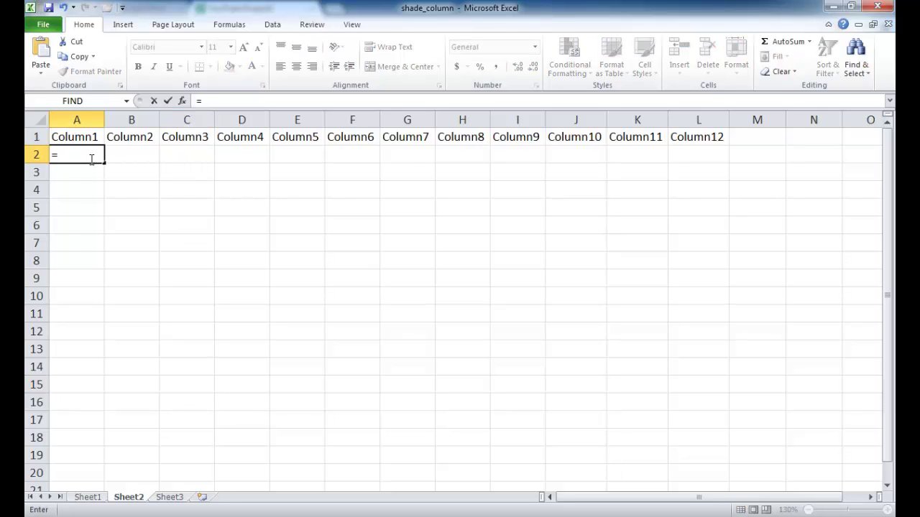
type("colum")
key("Tab")
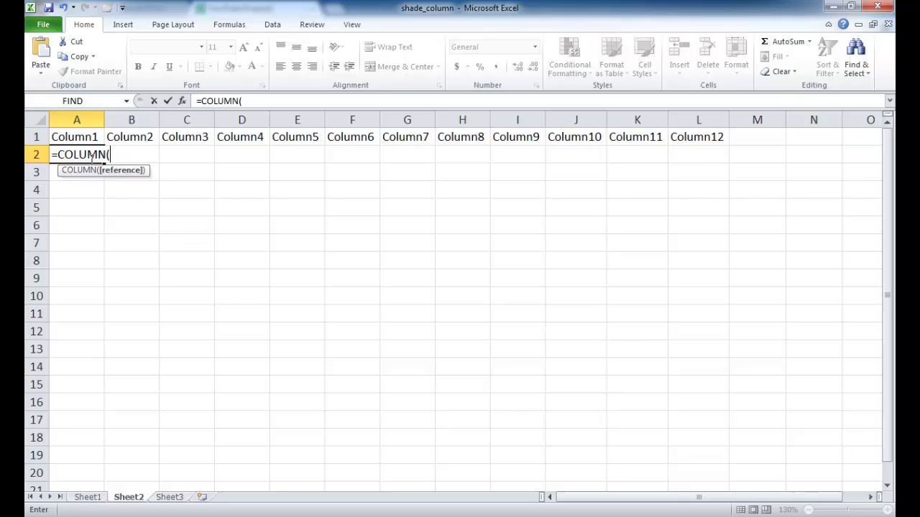
left_click(88, 136)
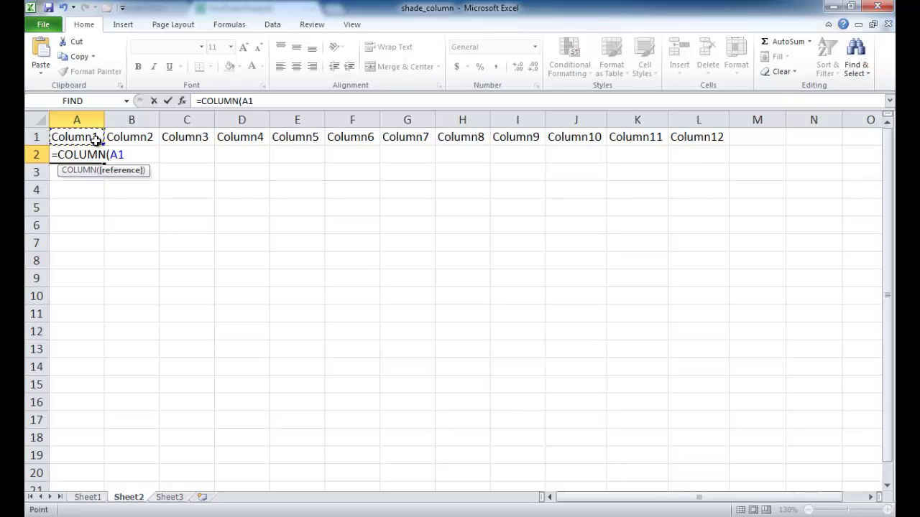
key("Return")
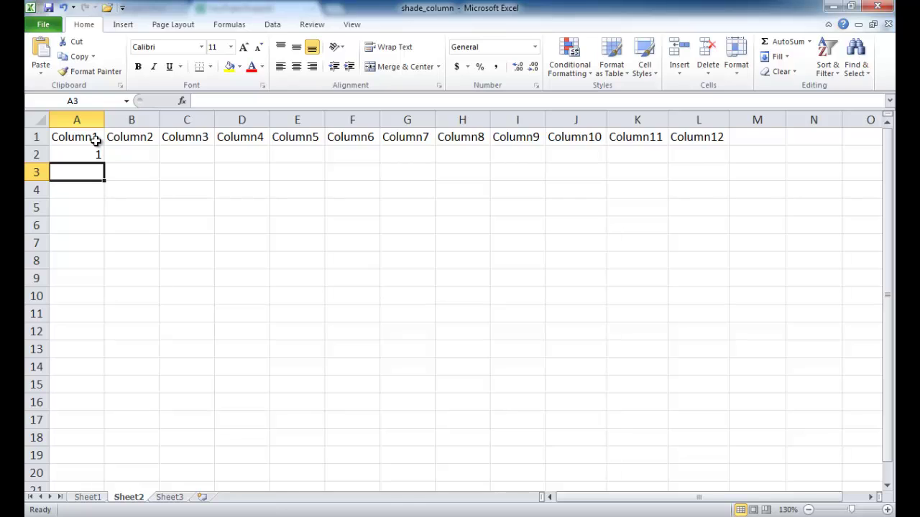
- Review the function arguments of the COLUMN formula in cell A2 and accept them
left_click(94, 155)
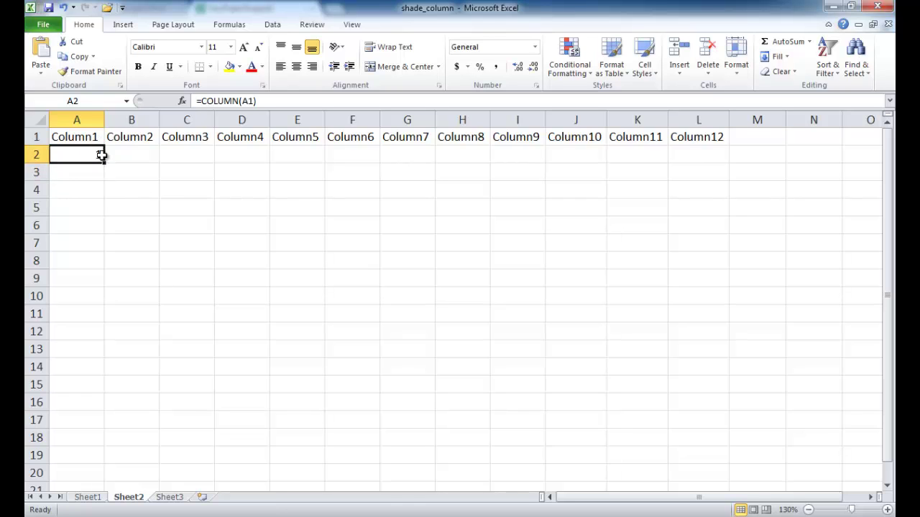
left_click(183, 102)
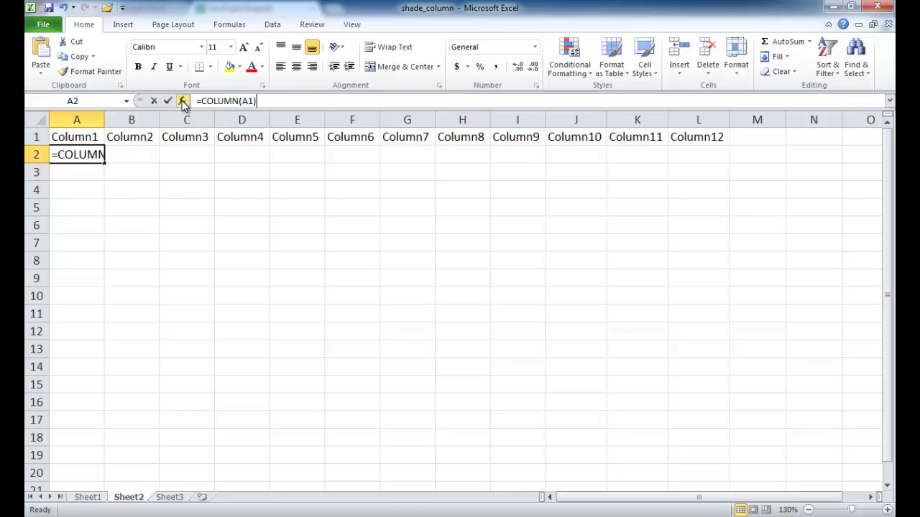
left_click_drag(257, 195, 225, 182)
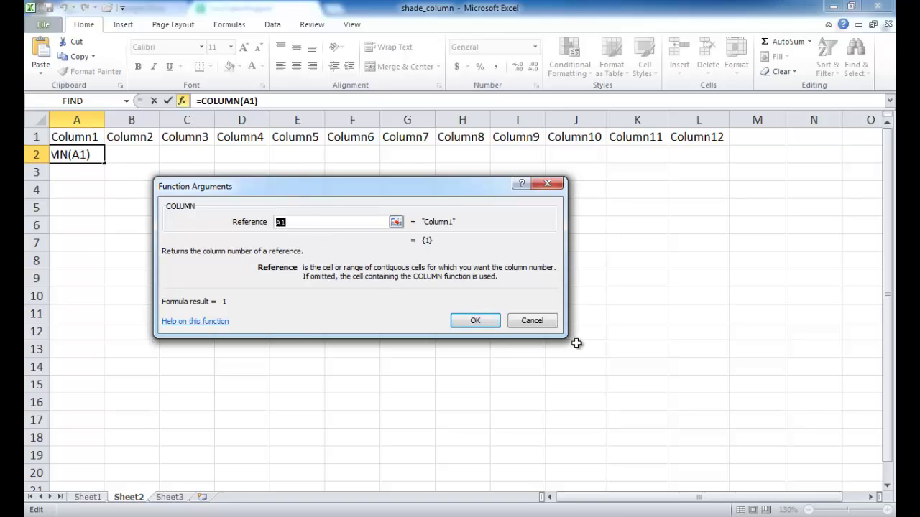
left_click(476, 321)
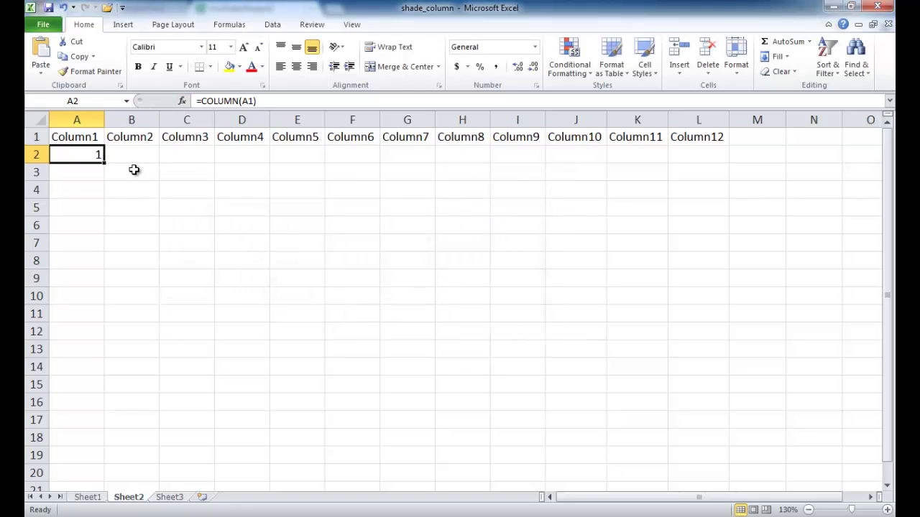
- Fill the COLUMN formula from A2 across to L2 and check the copied formulas in B2 and C2
left_click_drag(103, 164, 698, 159)
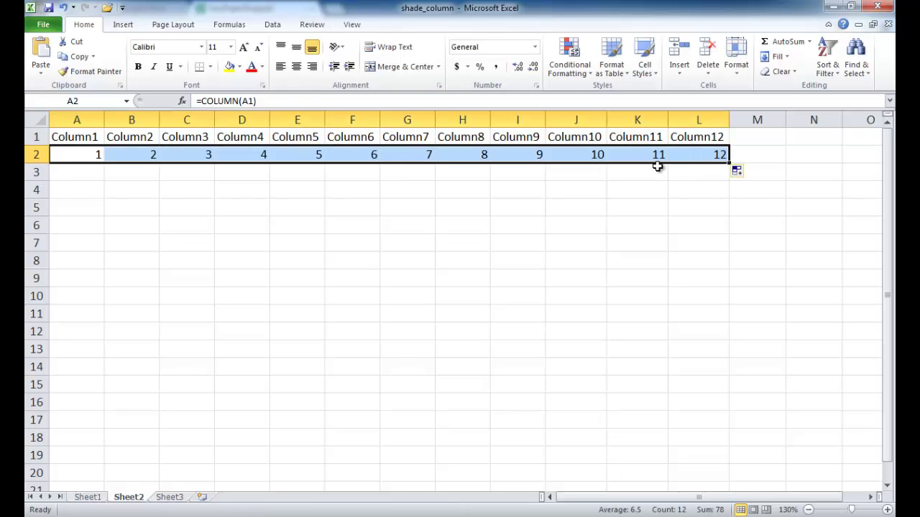
left_click(149, 153)
left_click(210, 156)
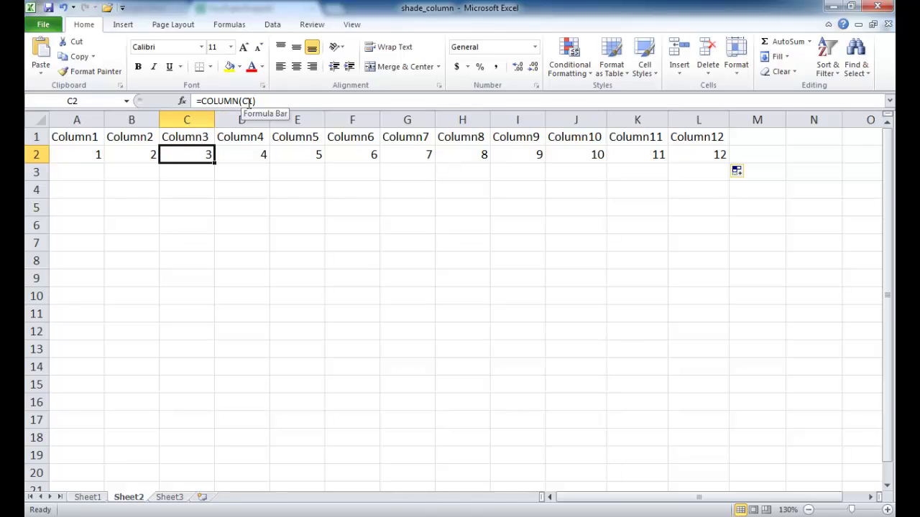
left_click(73, 155)
- Enter =MOD(A2,2) in cell A3 and fill it across to L3
left_click(86, 172)
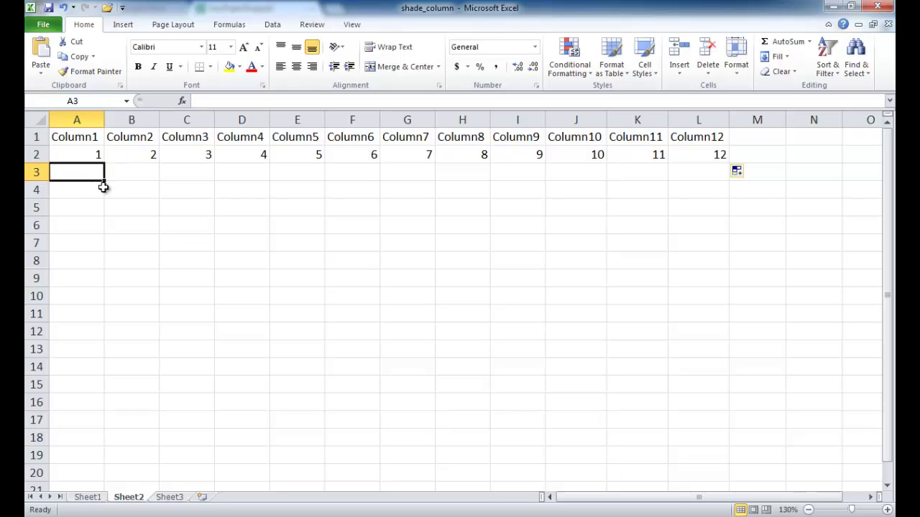
type("=")
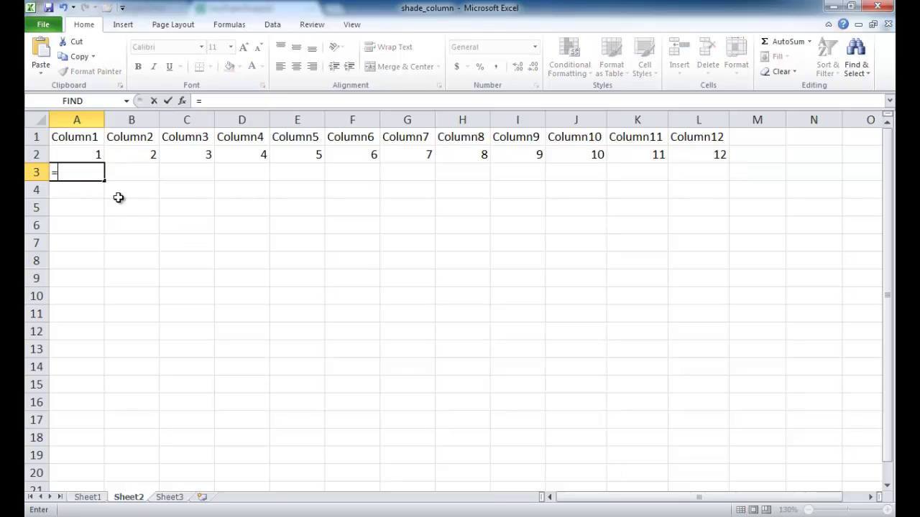
type("mod")
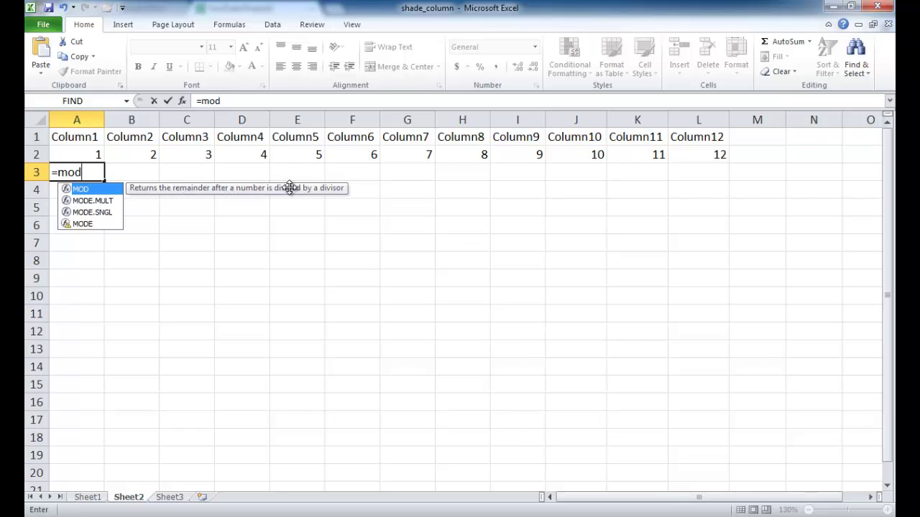
type("(")
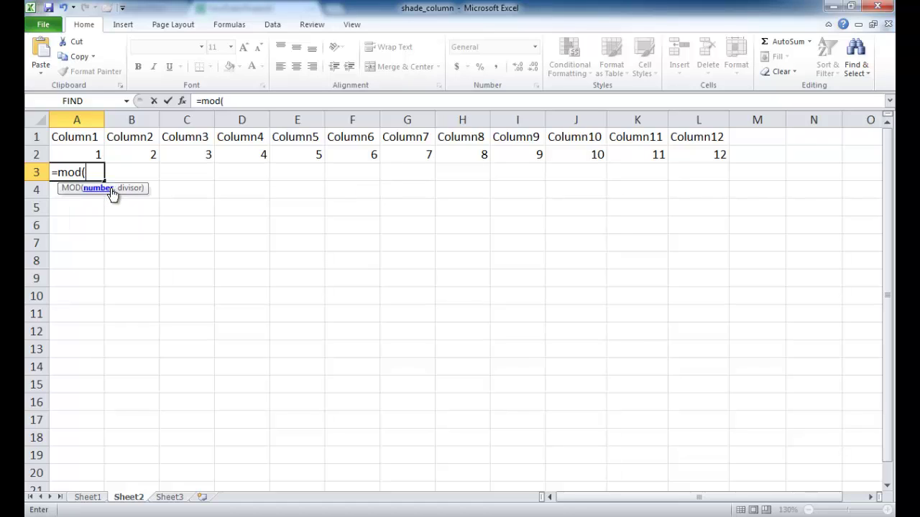
left_click(86, 153)
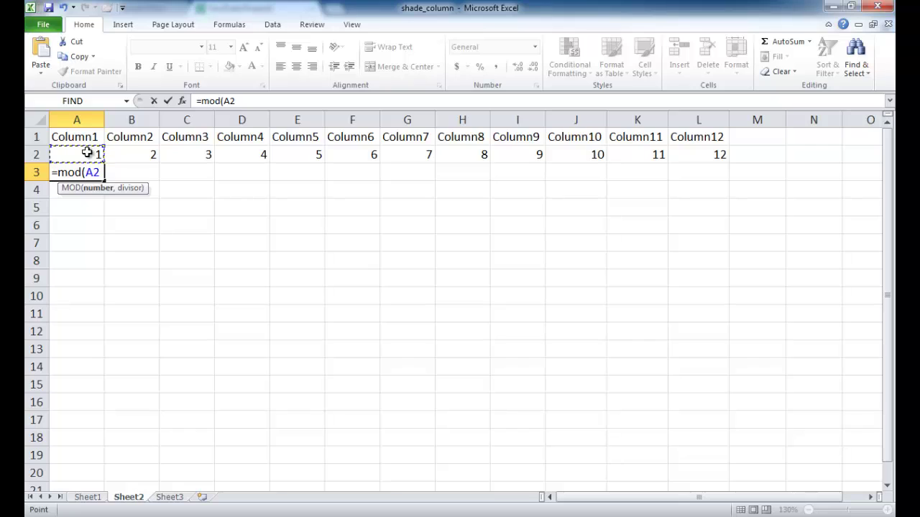
type("0")
key("BackSpace")
type(",2")
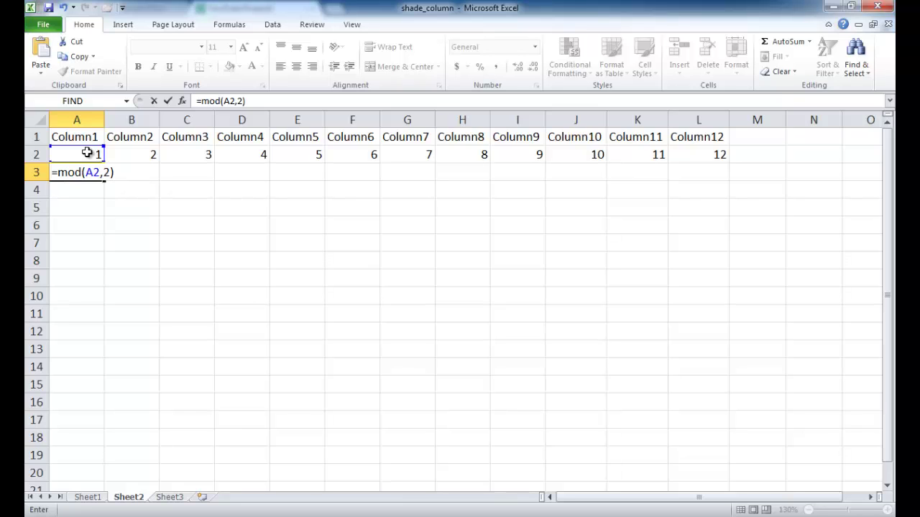
key("Return")
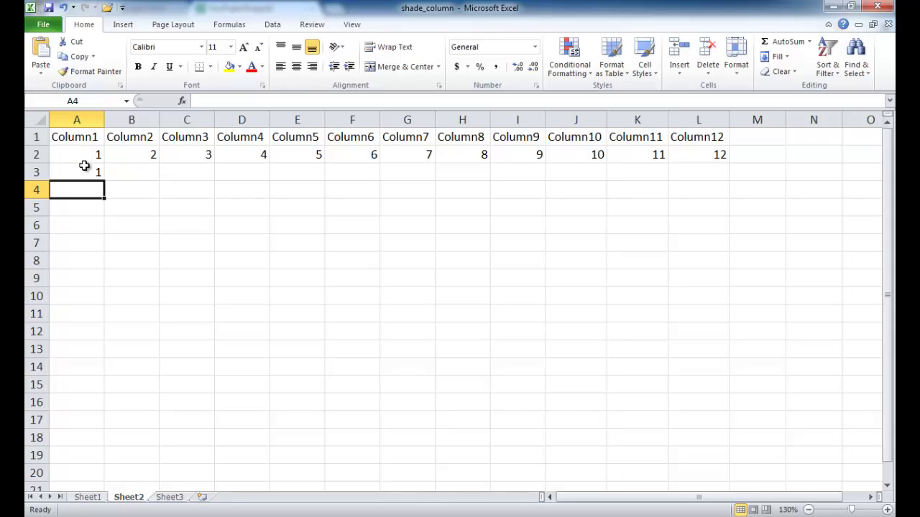
left_click(84, 172)
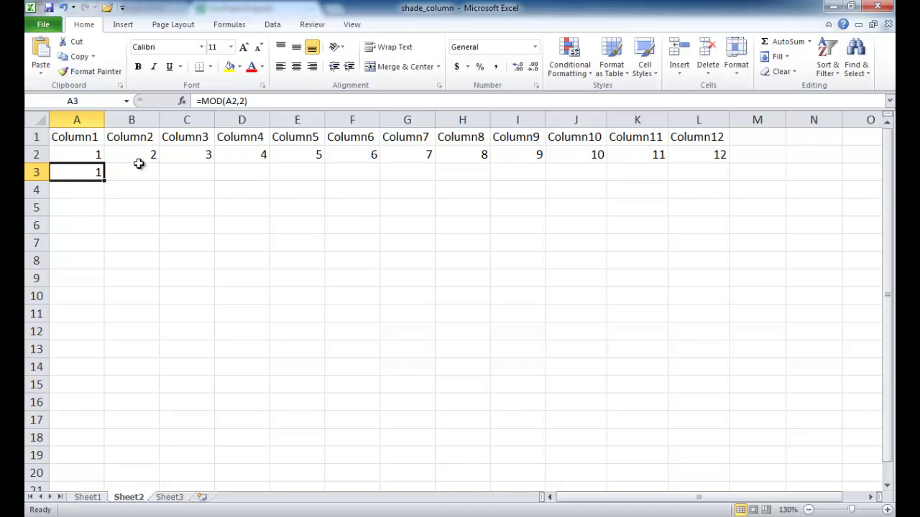
left_click_drag(104, 182, 715, 177)
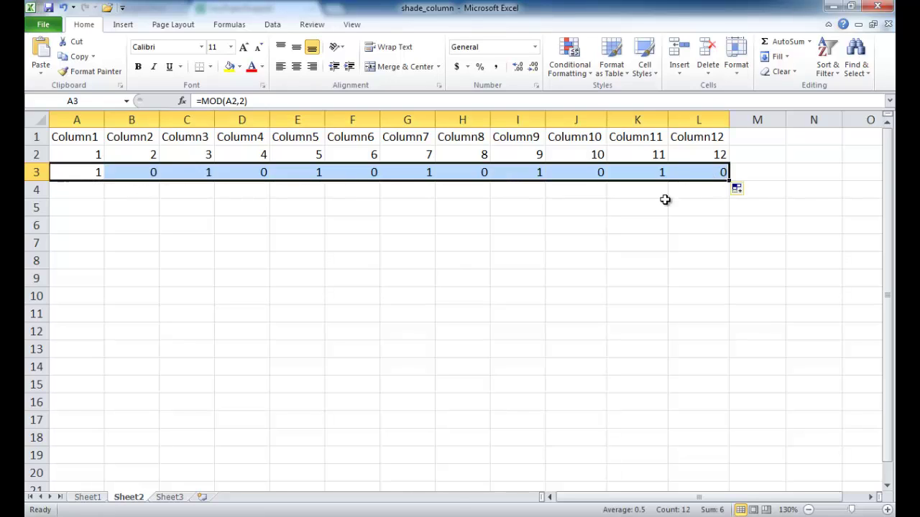
- Examine the MOD formulas in the even-numbered columns of row 3, and compare the formulas in A2 and A3
left_click(137, 173)
left_click(241, 172)
left_click(363, 172)
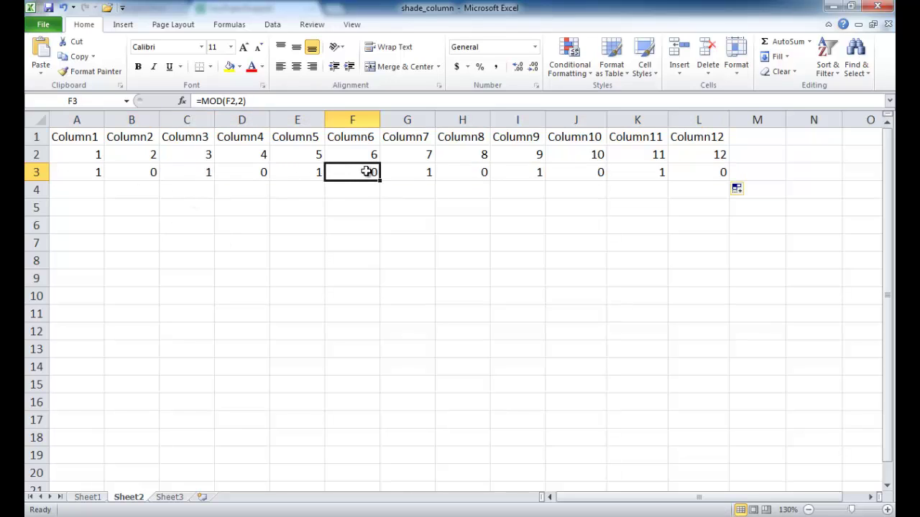
left_click(469, 174)
left_click(600, 173)
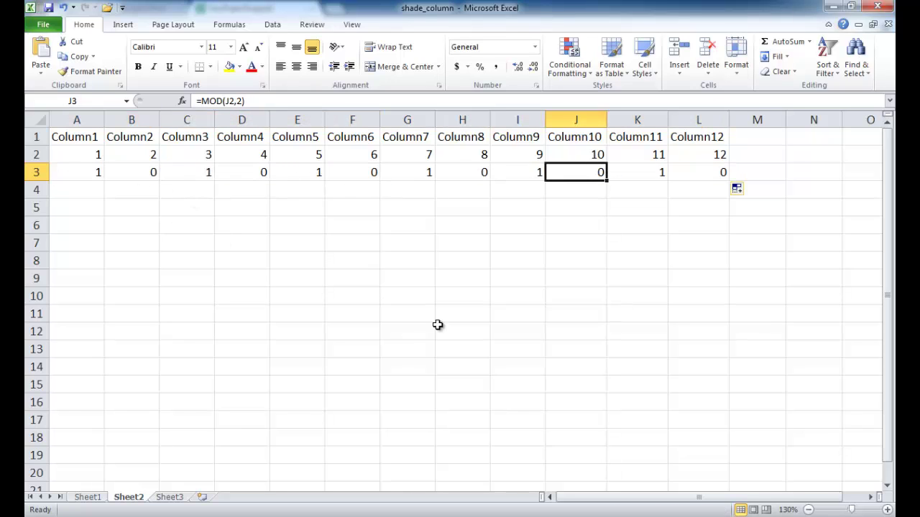
left_click(87, 179)
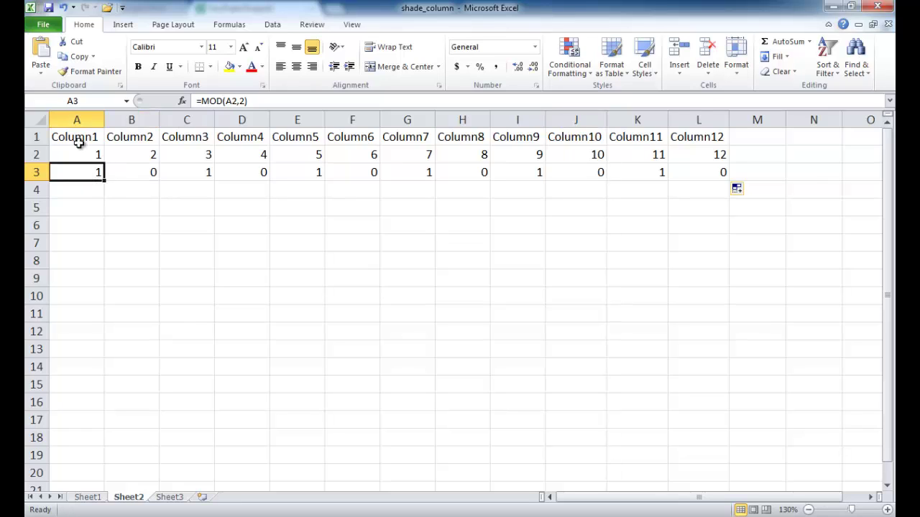
left_click(82, 153)
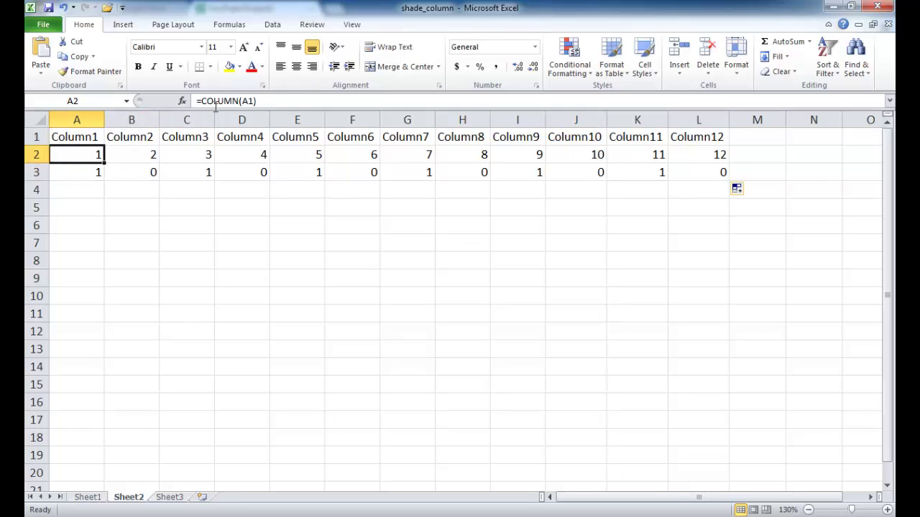
left_click(78, 173)
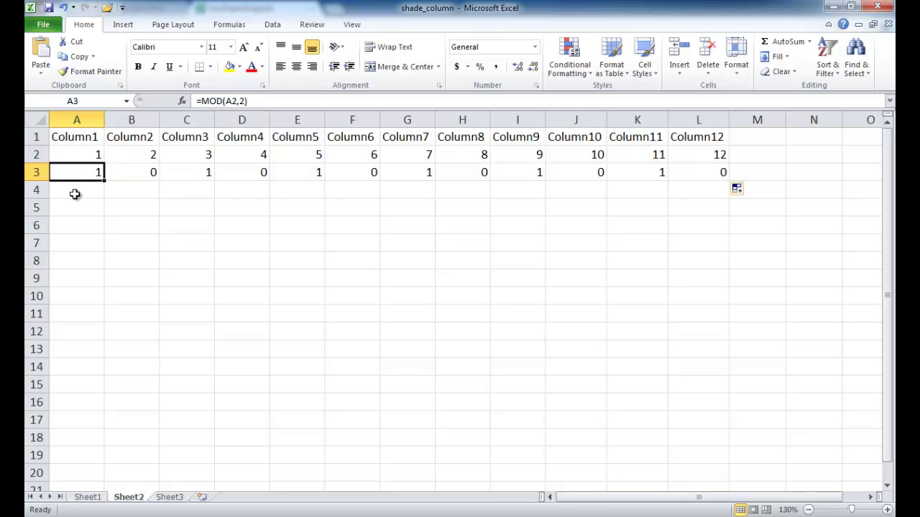
- Enter the combined formula =MOD(COLUMN(A2),2) in cell A4
left_click(76, 192)
type("=")
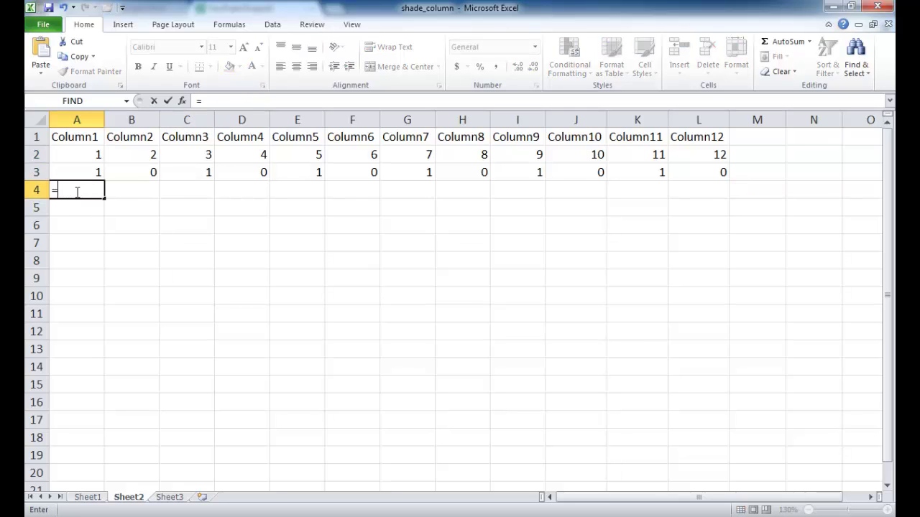
type("mod")
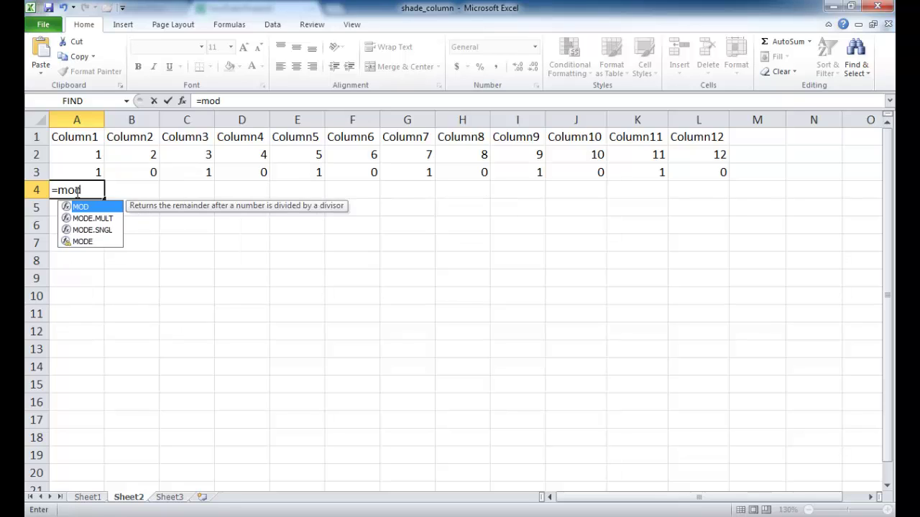
type("(colu")
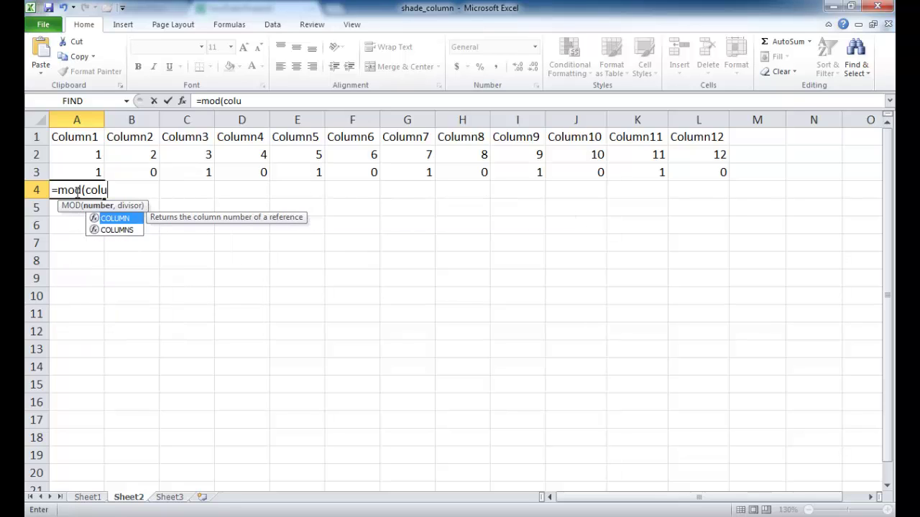
type("mn(")
left_click(78, 155)
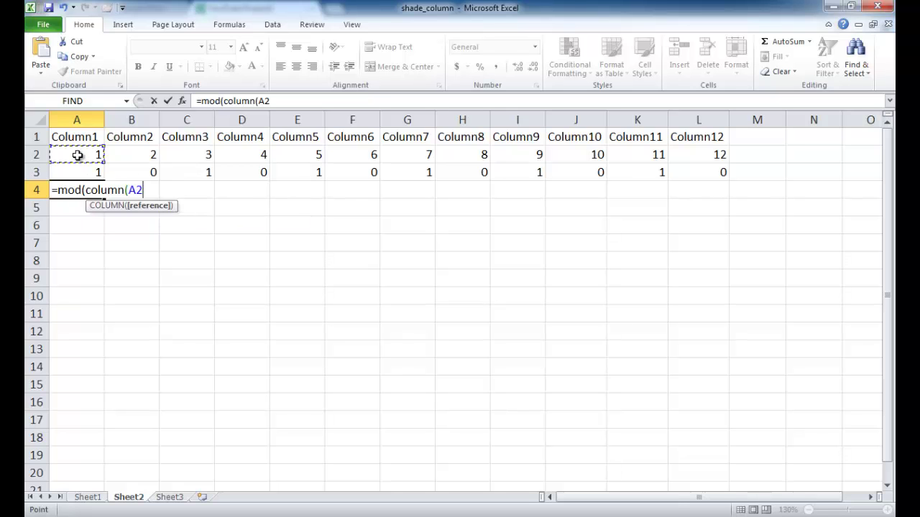
type("),2")
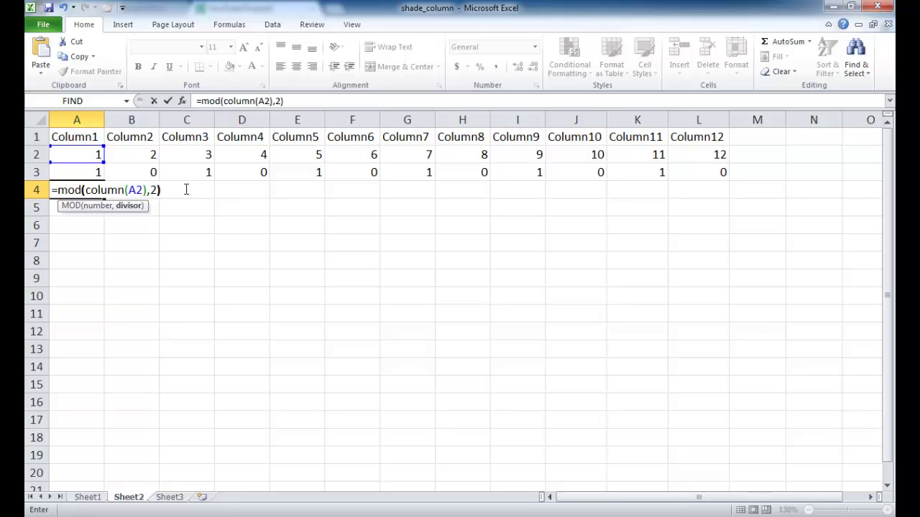
key("Return")
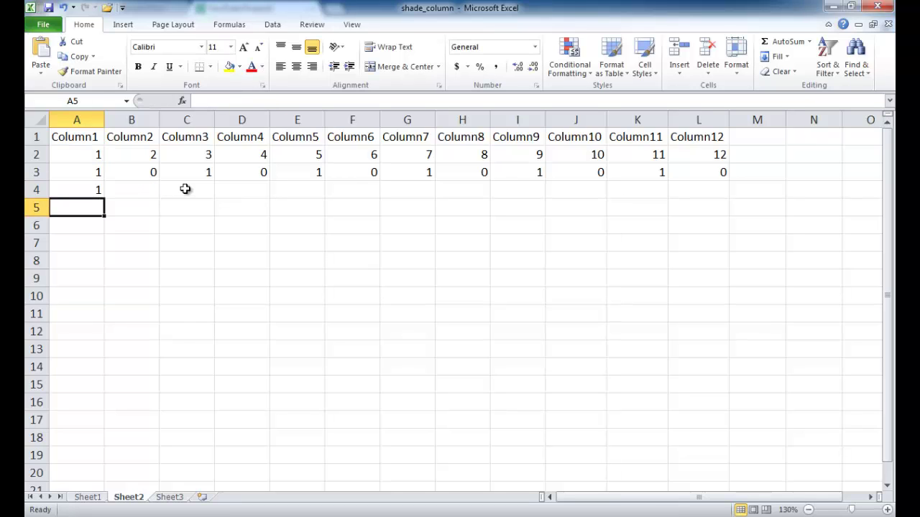
- Fill the combined MOD and COLUMN formula from A4 across to L4, and reselect A4
left_click(91, 189)
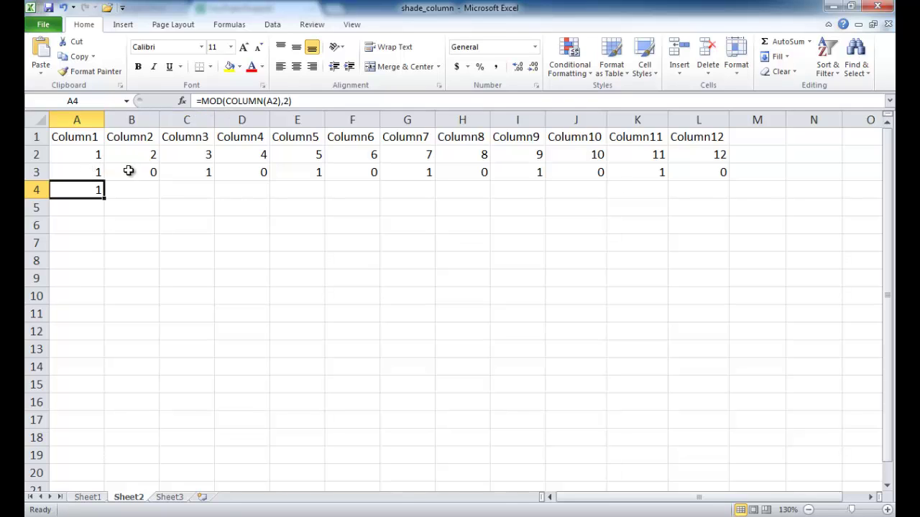
left_click_drag(104, 200, 718, 194)
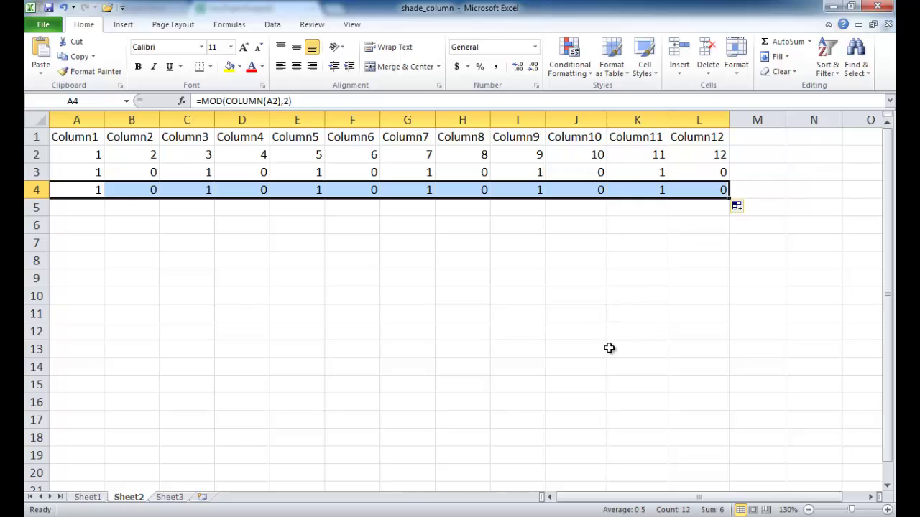
left_click(88, 183)
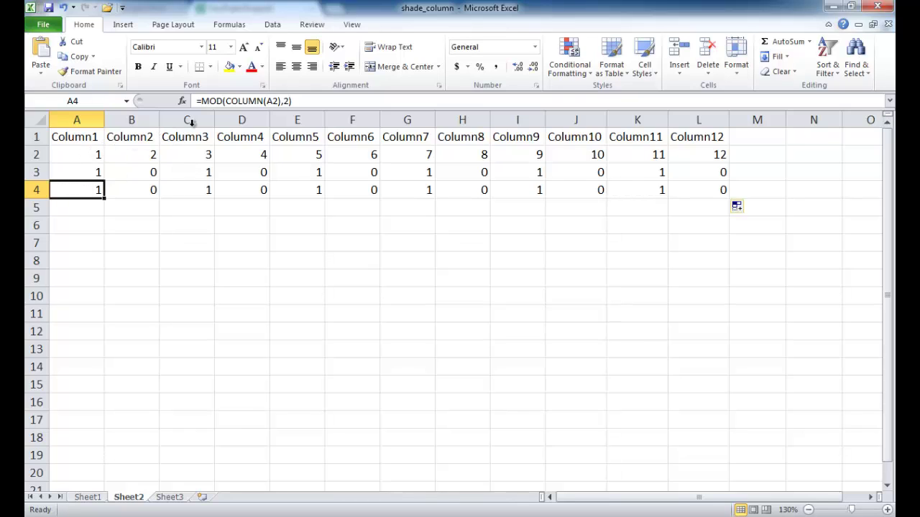
- Copy the full formula text =MOD(COLUMN(A2),2) from cell A4 and leave the cell unedited
left_click_drag(301, 102, 192, 102)
key("ctrl+c")
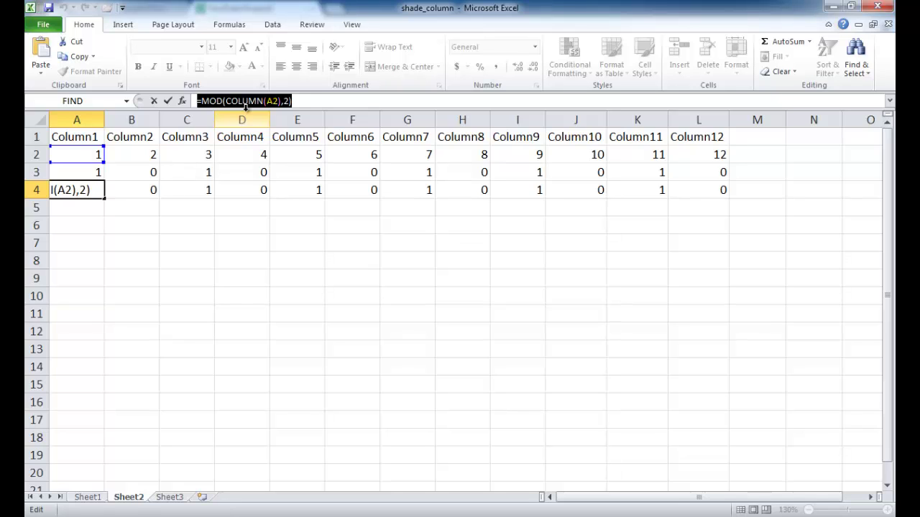
key("Escape")
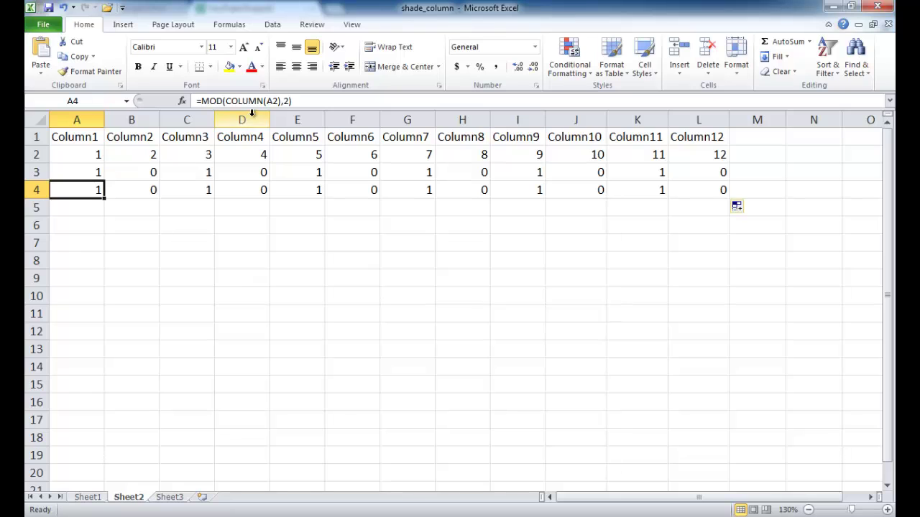
- Start a formula-based conditional formatting rule on cell A4 using =MOD(COLUMN(A2),2)=0
left_click(563, 68)
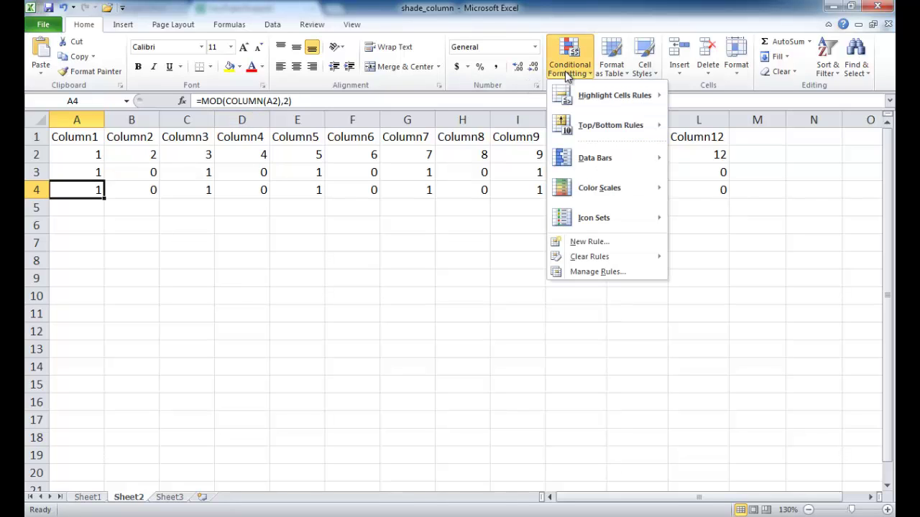
left_click(600, 245)
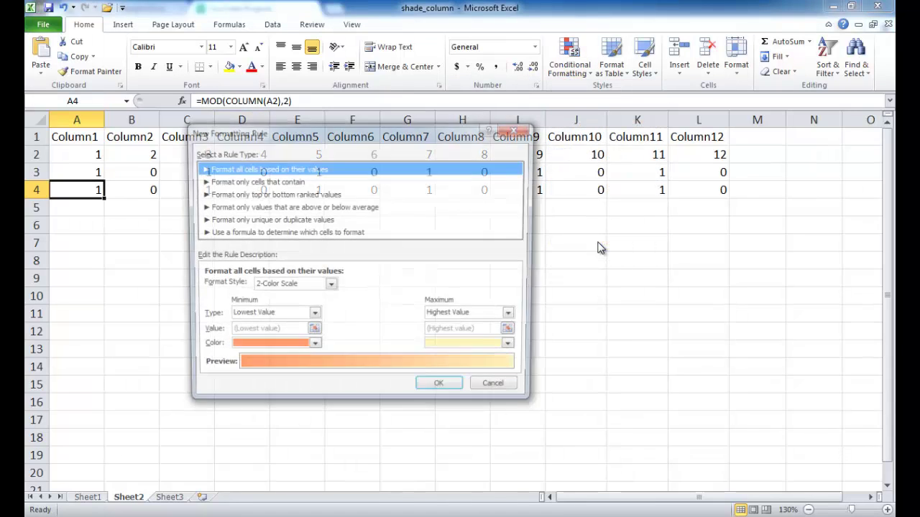
left_click_drag(410, 136, 515, 142)
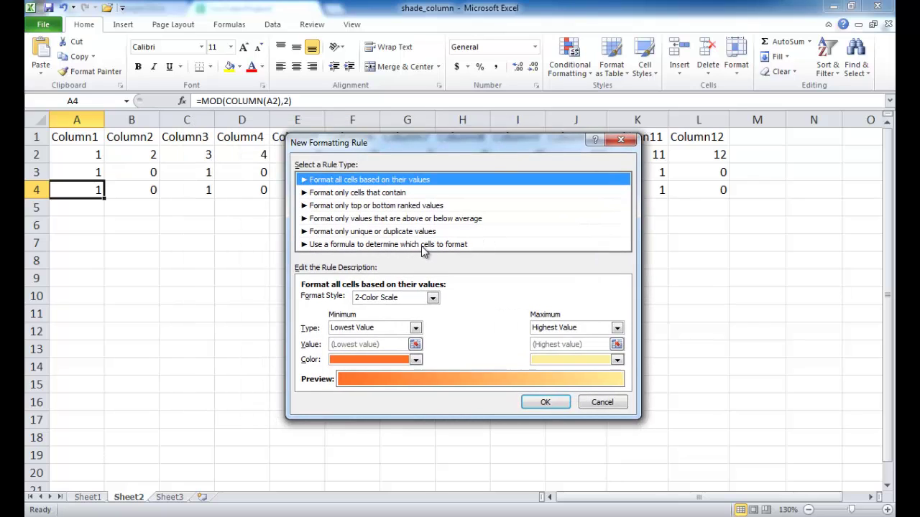
left_click(424, 245)
left_click(361, 300)
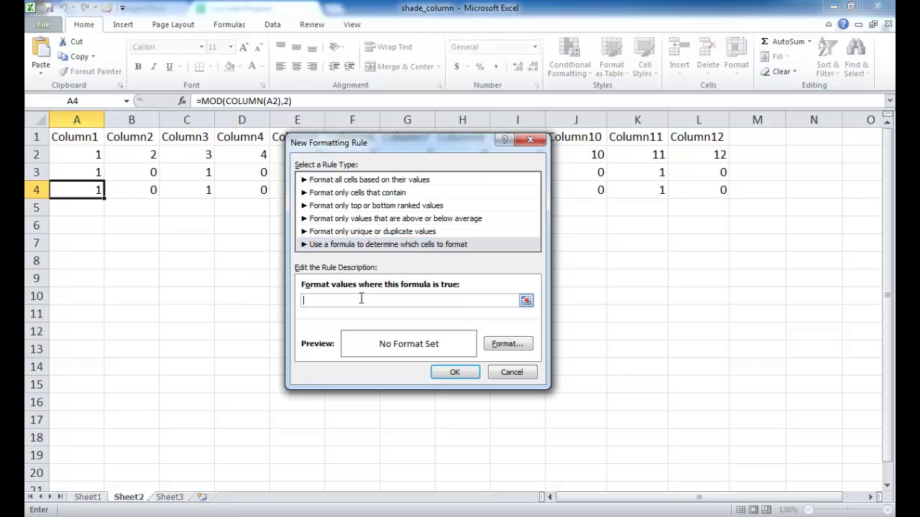
key("ctrl+v")
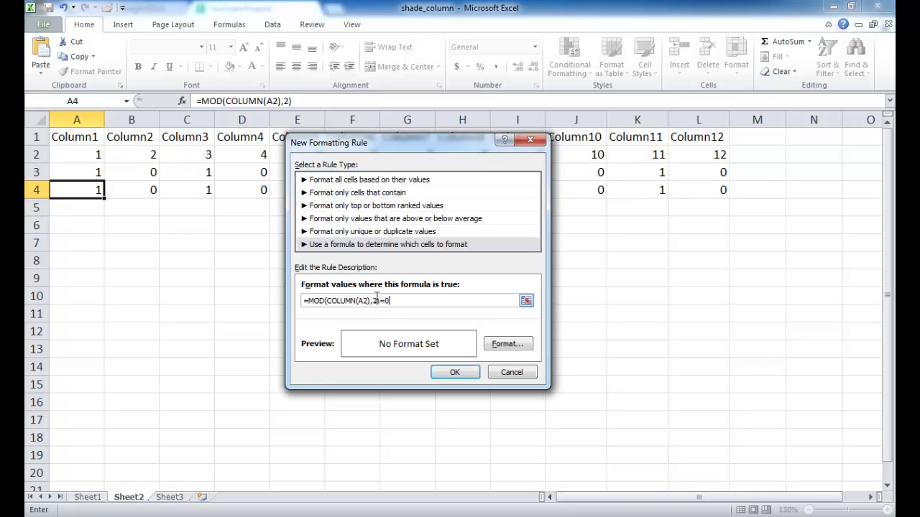
- Give the rule on cell A4 a light green fill and apply it
left_click(507, 343)
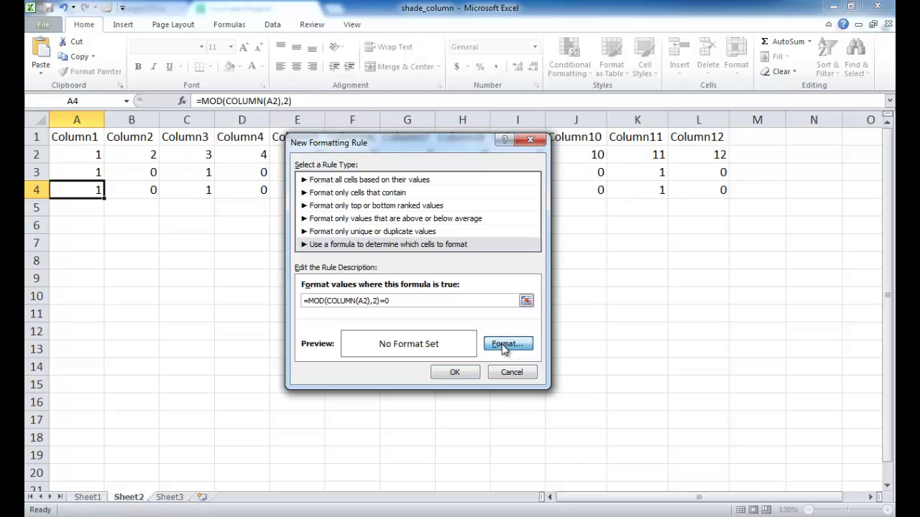
left_click(260, 253)
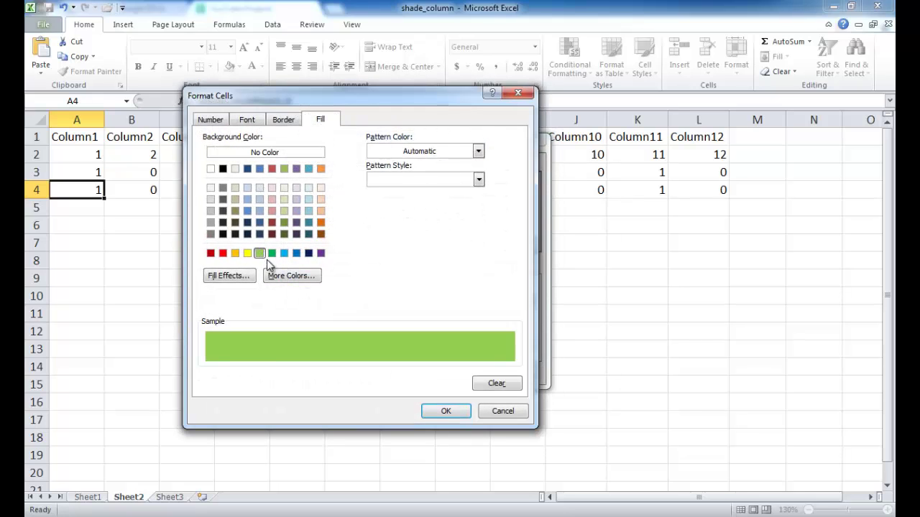
left_click(445, 416)
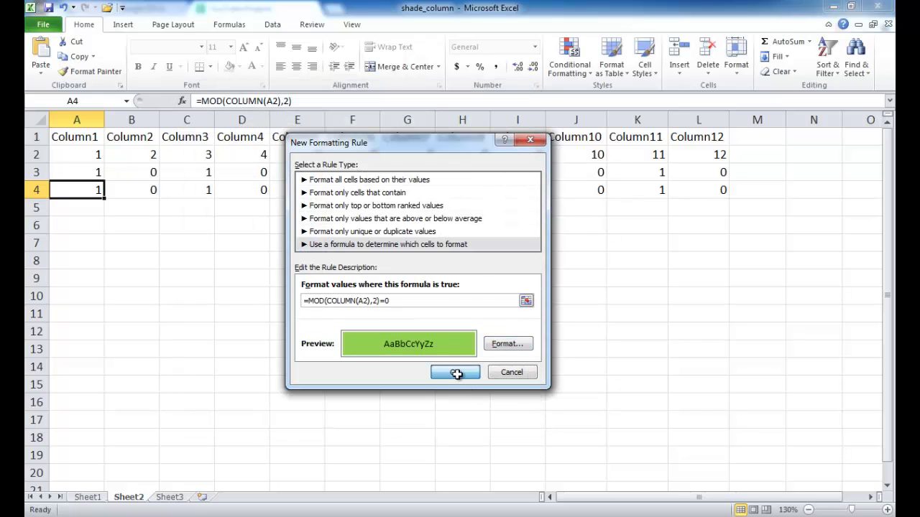
left_click(456, 373)
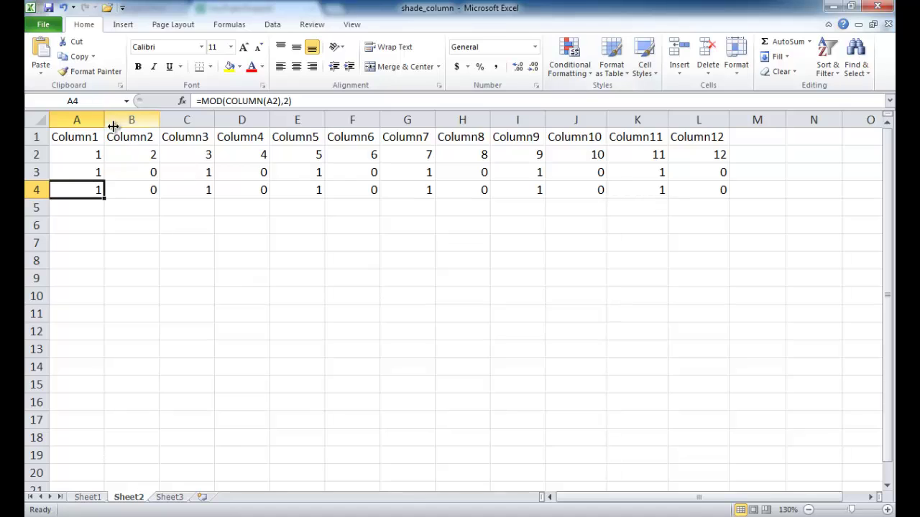
- Start a formula-based conditional formatting rule for columns A through L using =MOD(COLUMN(A2),2)=0
left_click_drag(78, 119, 711, 120)
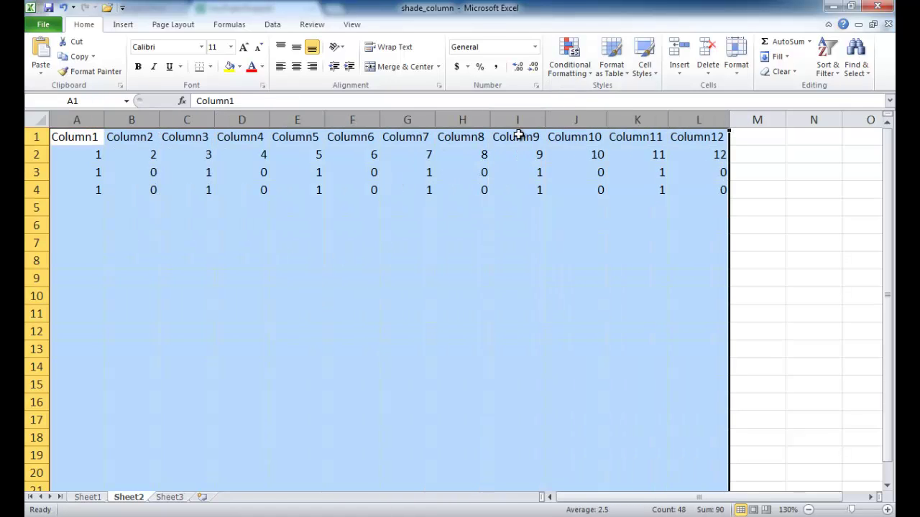
left_click(578, 72)
left_click(596, 245)
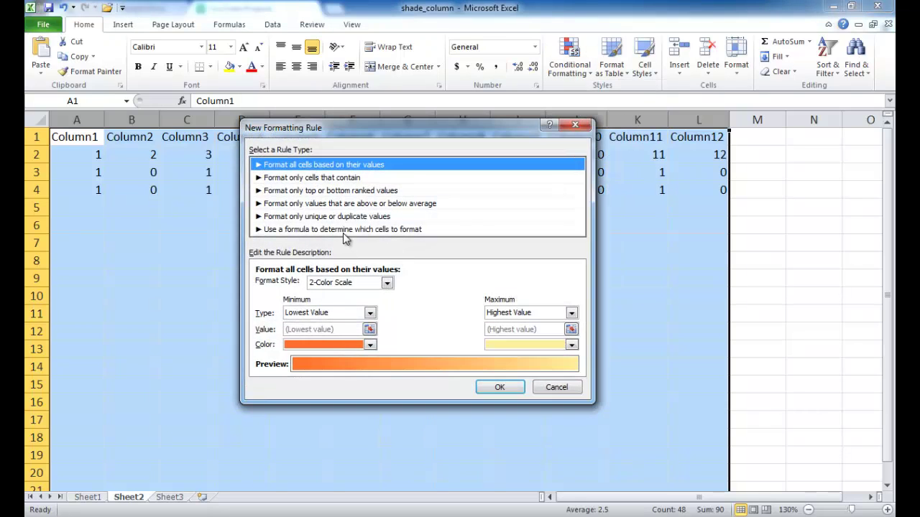
left_click(347, 230)
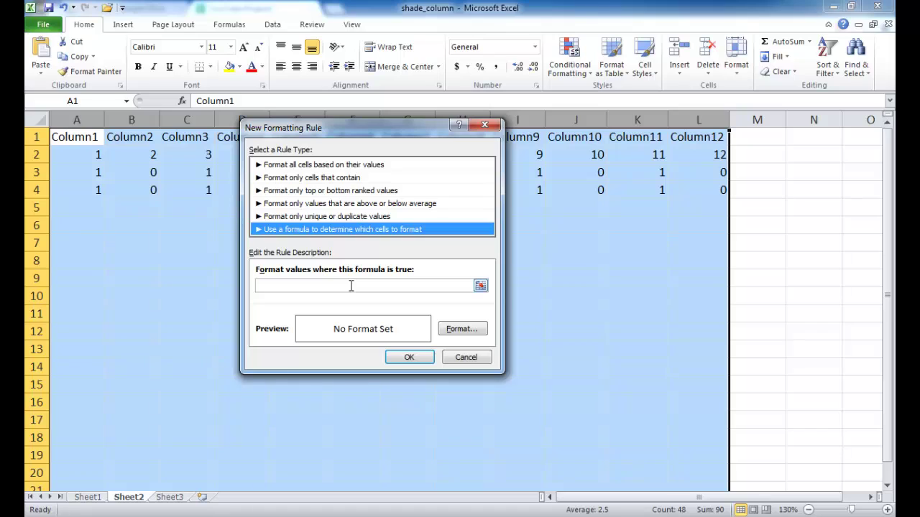
left_click(350, 286)
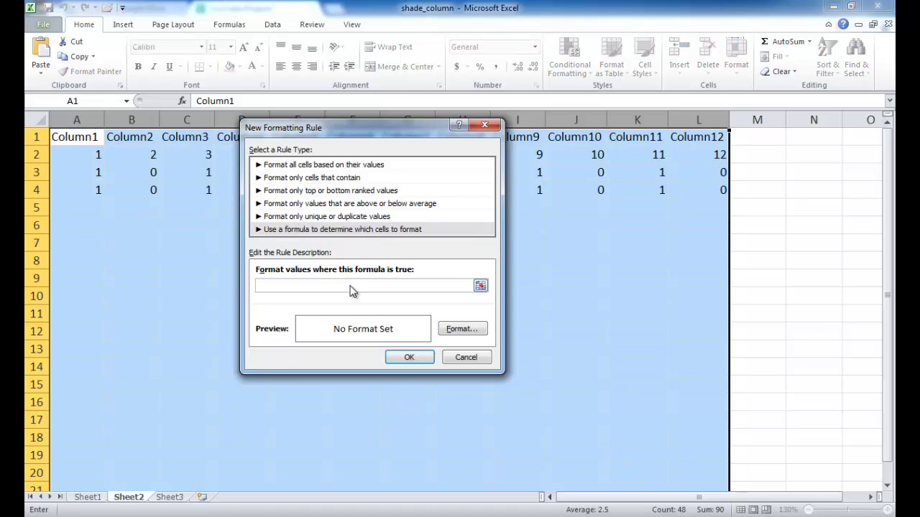
key("ctrl+v")
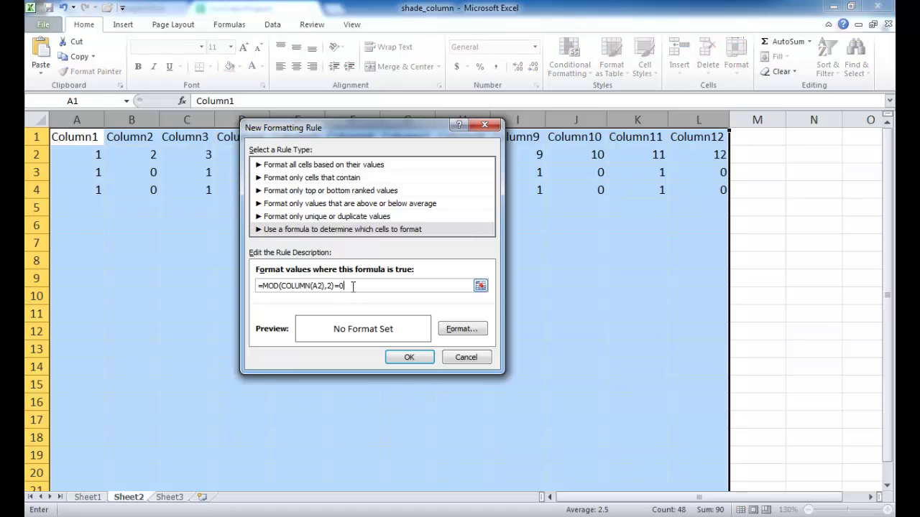
- Give the rule for columns A through L a light green fill, apply it, and check the shading in the even-numbered columns
left_click(460, 328)
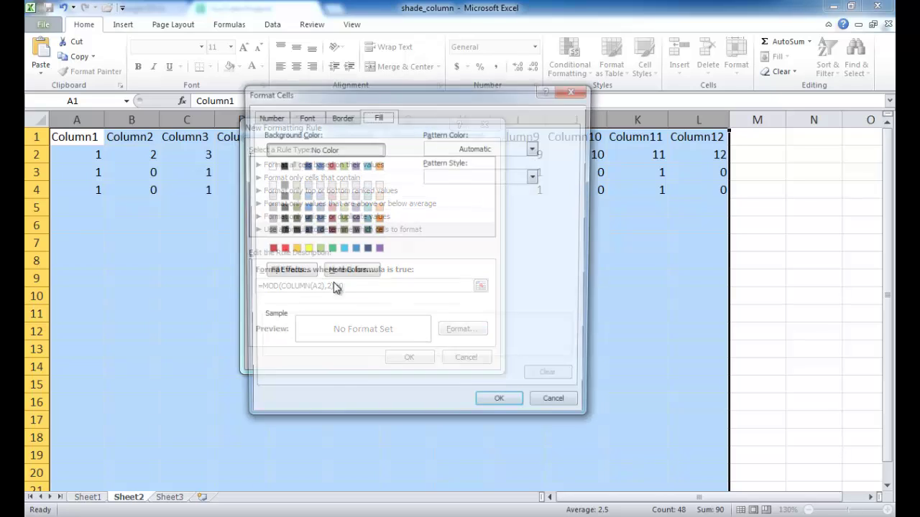
left_click(317, 249)
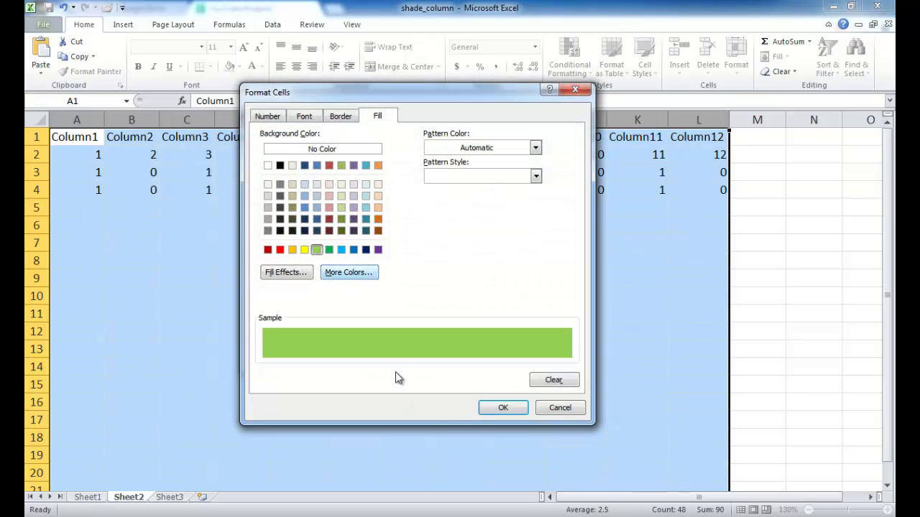
left_click(490, 411)
left_click(425, 359)
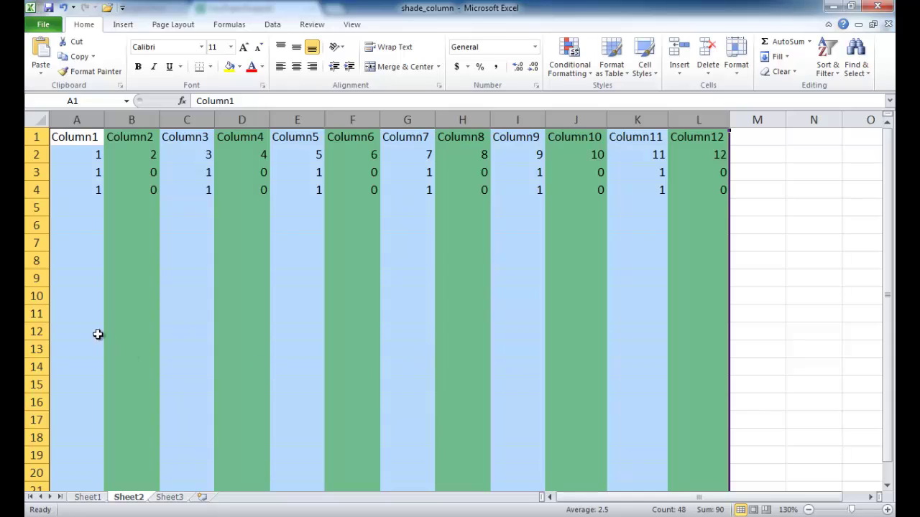
left_click(138, 256)
left_click(229, 246)
left_click(350, 241)
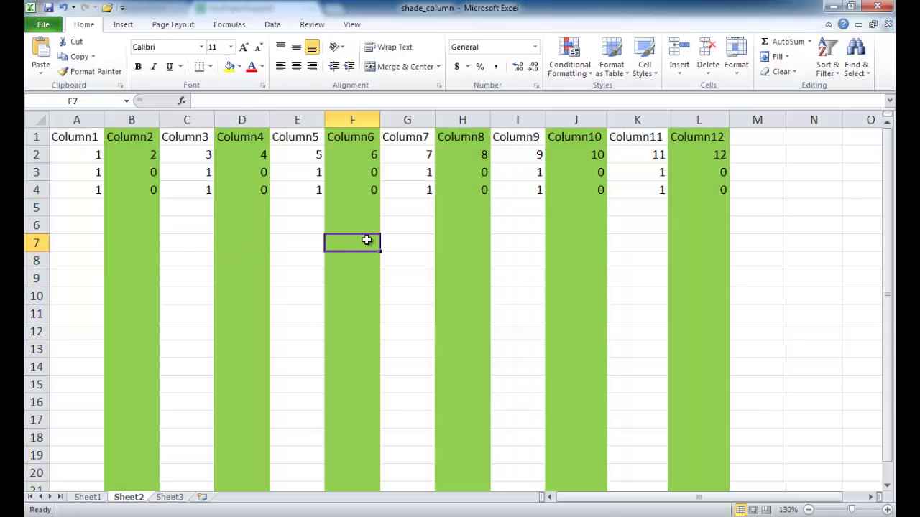
left_click(451, 228)
left_click(576, 228)
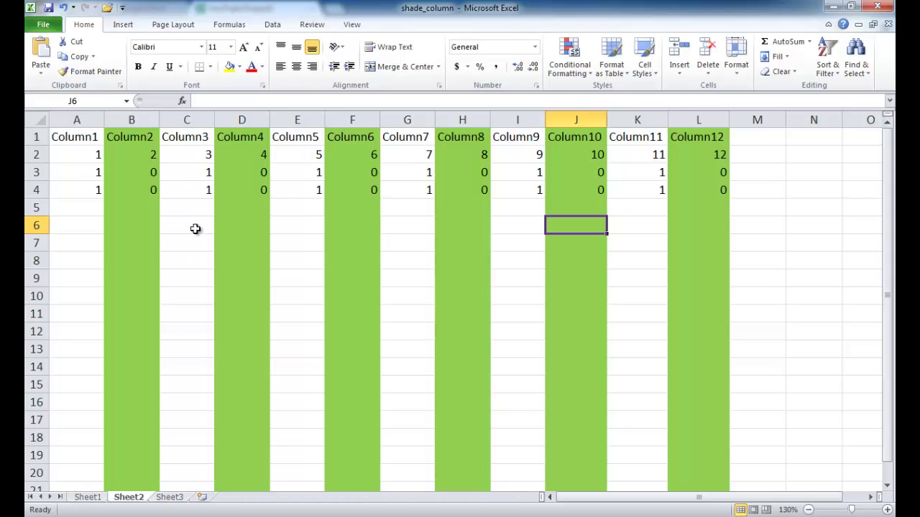
- Edit the existing conditional formatting rule so its formula is =MOD(COLUMN(A2),3)=0, shading every third column
left_click(575, 68)
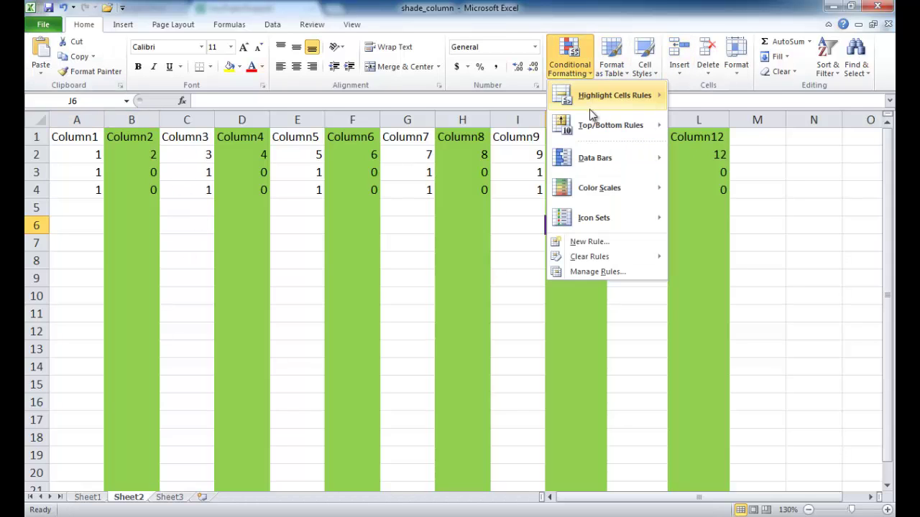
left_click(596, 272)
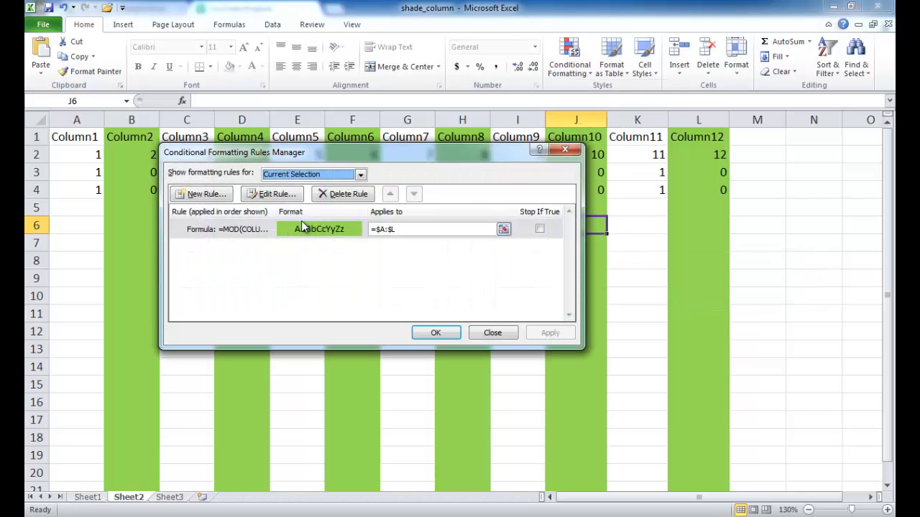
left_click(276, 194)
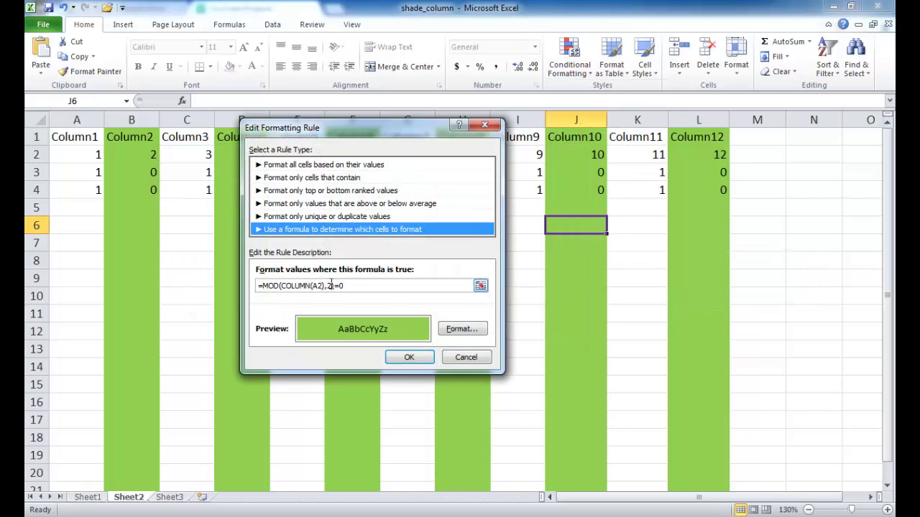
left_click(330, 286)
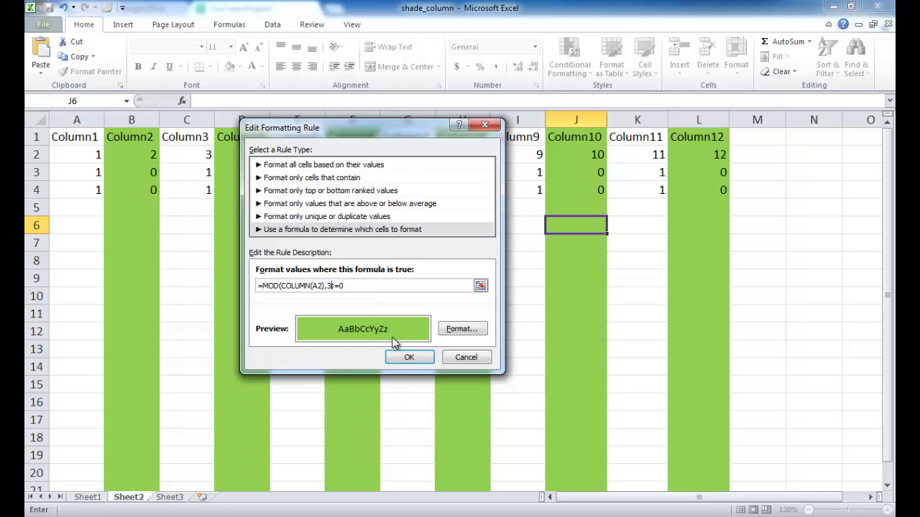
left_click(409, 357)
left_click(436, 334)
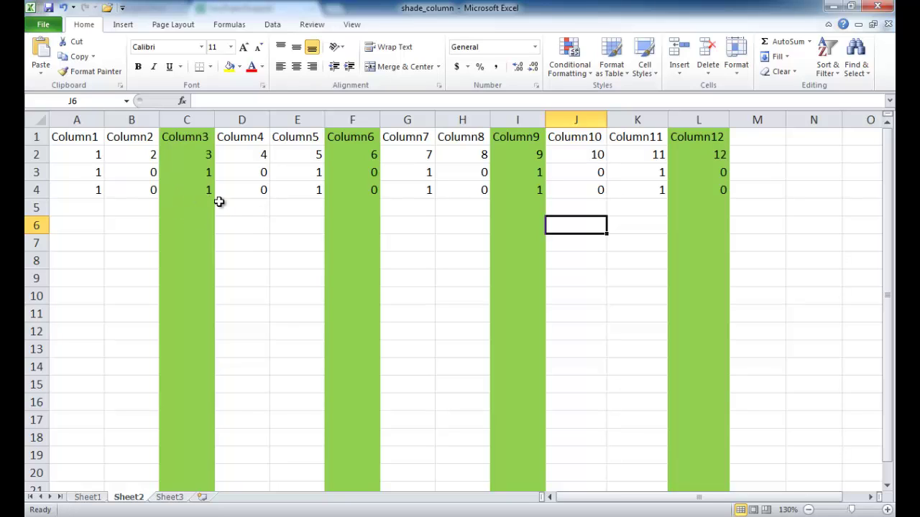
- Compare the column shading on Sheet1 with the shading on Sheet2
left_click(88, 498)
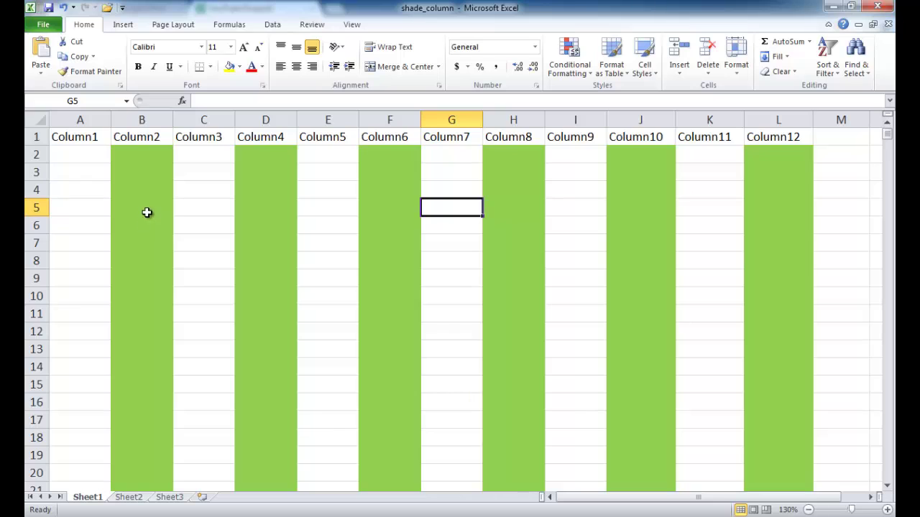
left_click(130, 497)
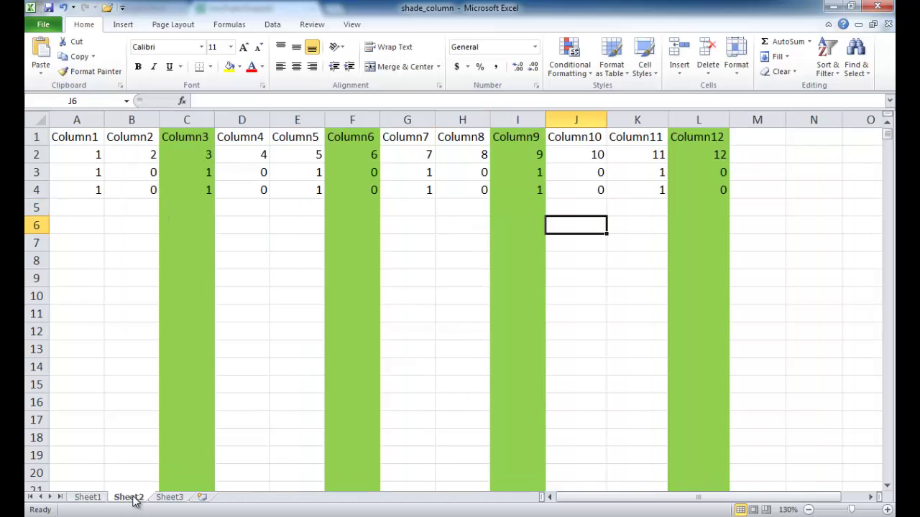